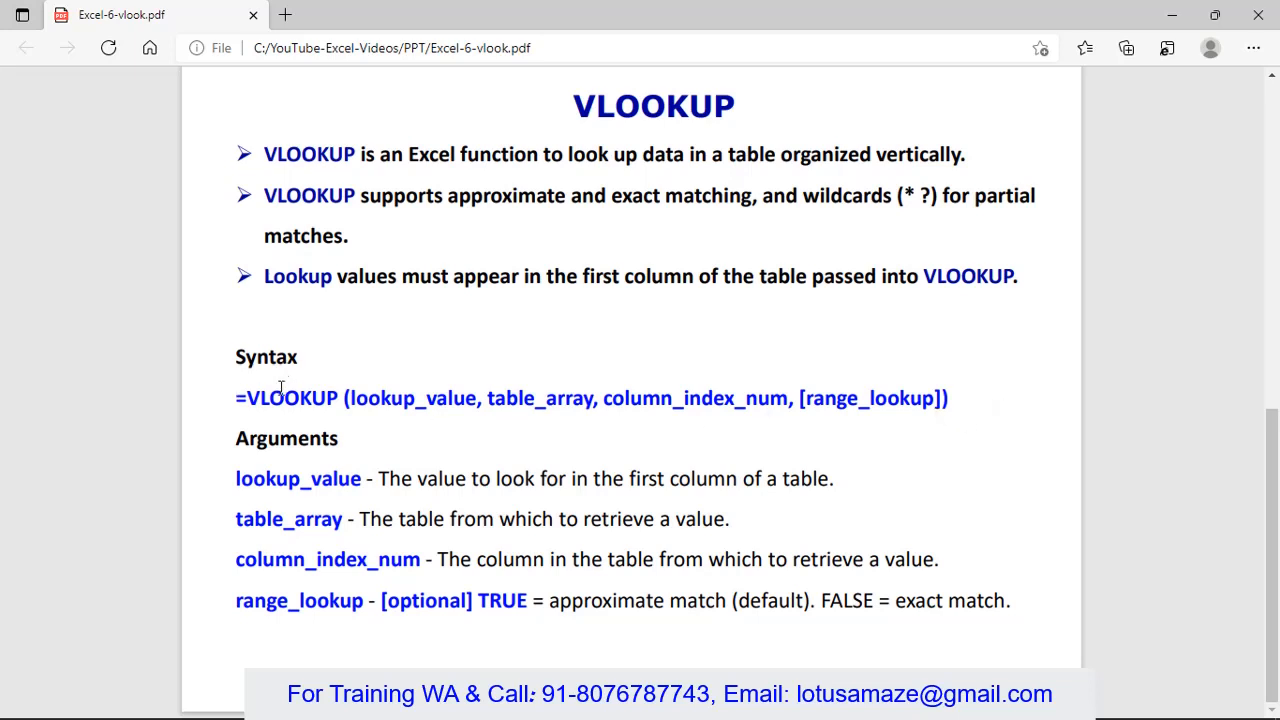
# Step: Highlight the lookup_value, table_array, column_index_num and range_lookup arguments in the VLOOKUP syntax slide
pyautogui.doubleClick(409, 406)
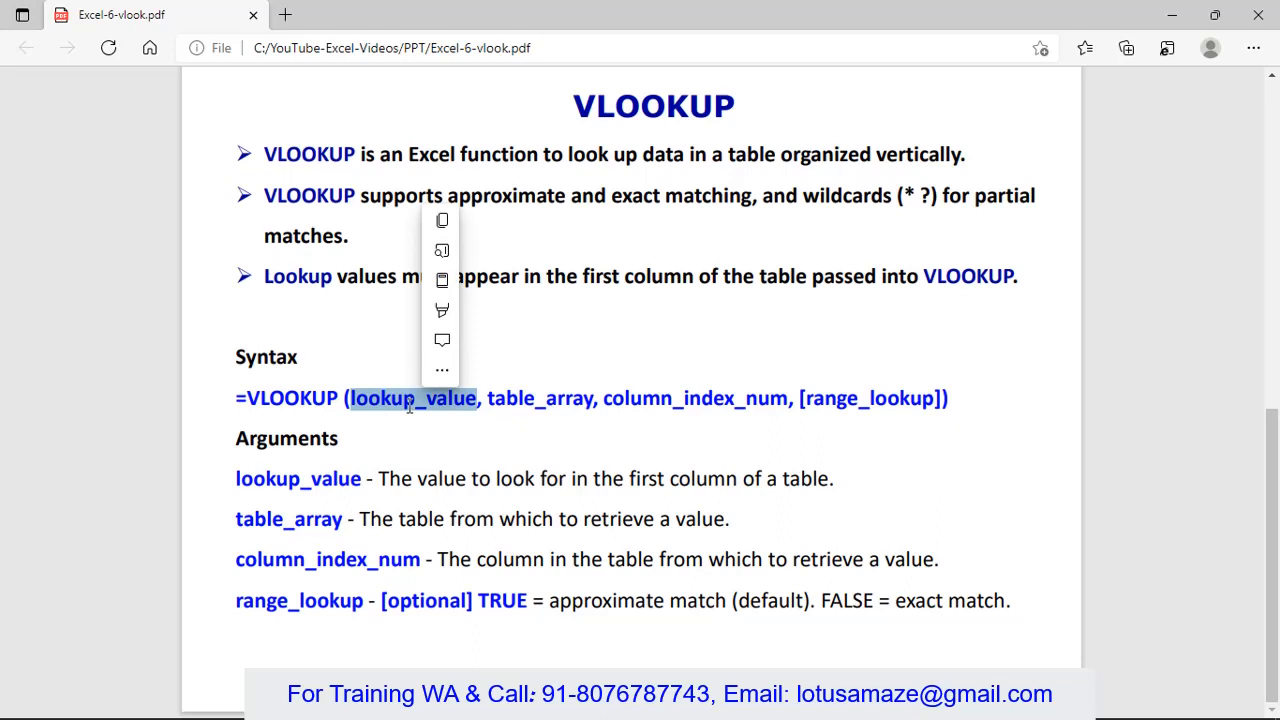
pyautogui.doubleClick(538, 401)
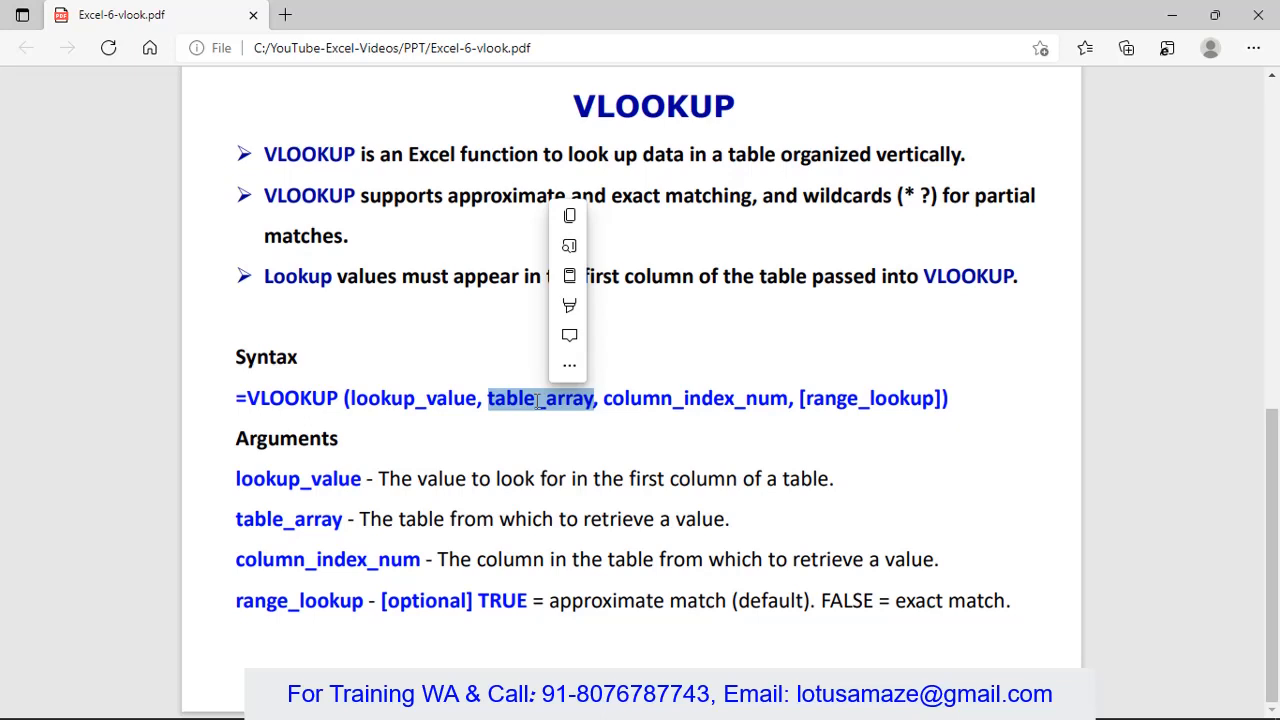
pyautogui.doubleClick(652, 399)
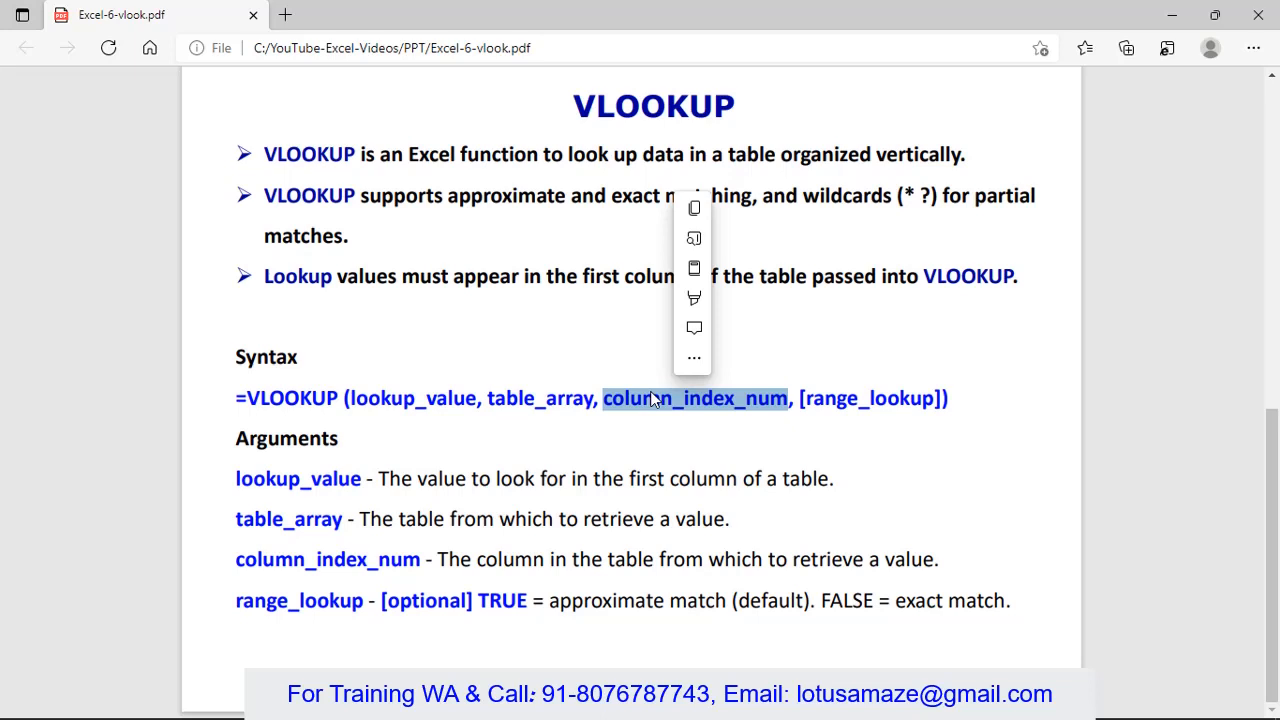
pyautogui.doubleClick(855, 400)
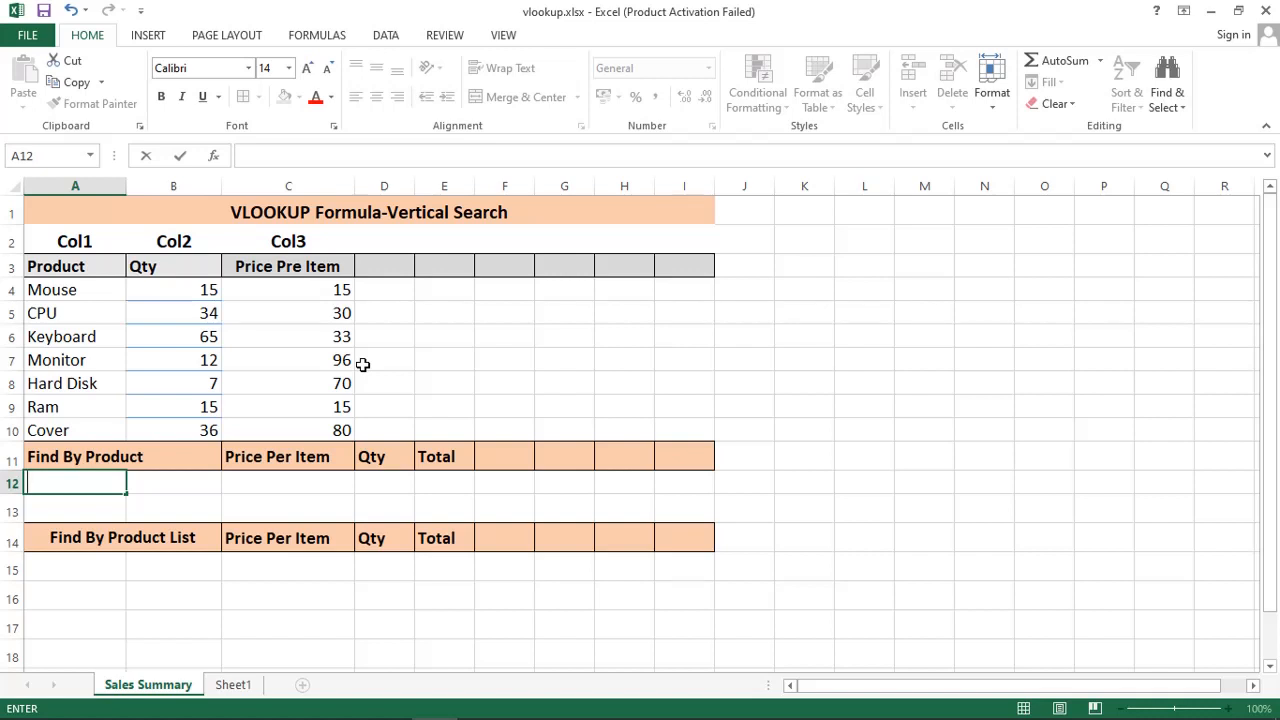
# Step: Enter CPU, price 30 and quantity 5 in row 12, with Total formula =C12*D12 showing 150
pyautogui.write('CPU')
pyautogui.click(303, 482)
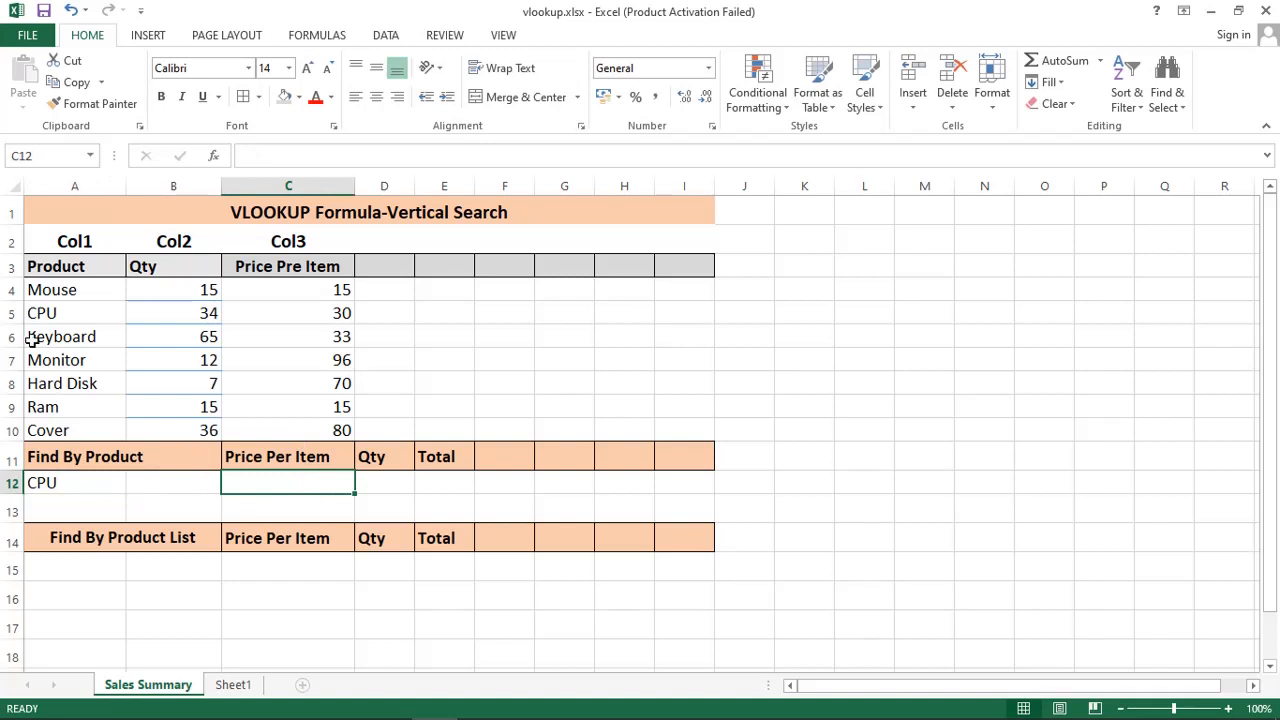
pyautogui.write('30')
pyautogui.click(394, 484)
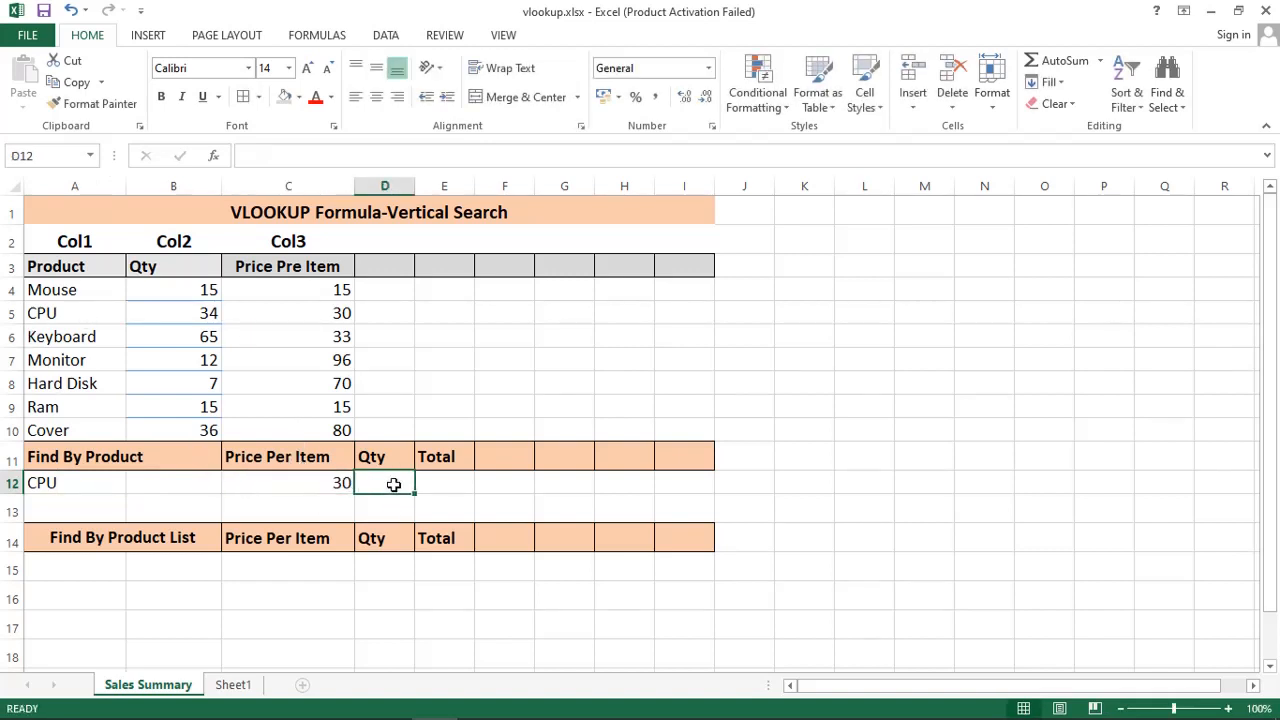
pyautogui.write('5')
pyautogui.click(453, 484)
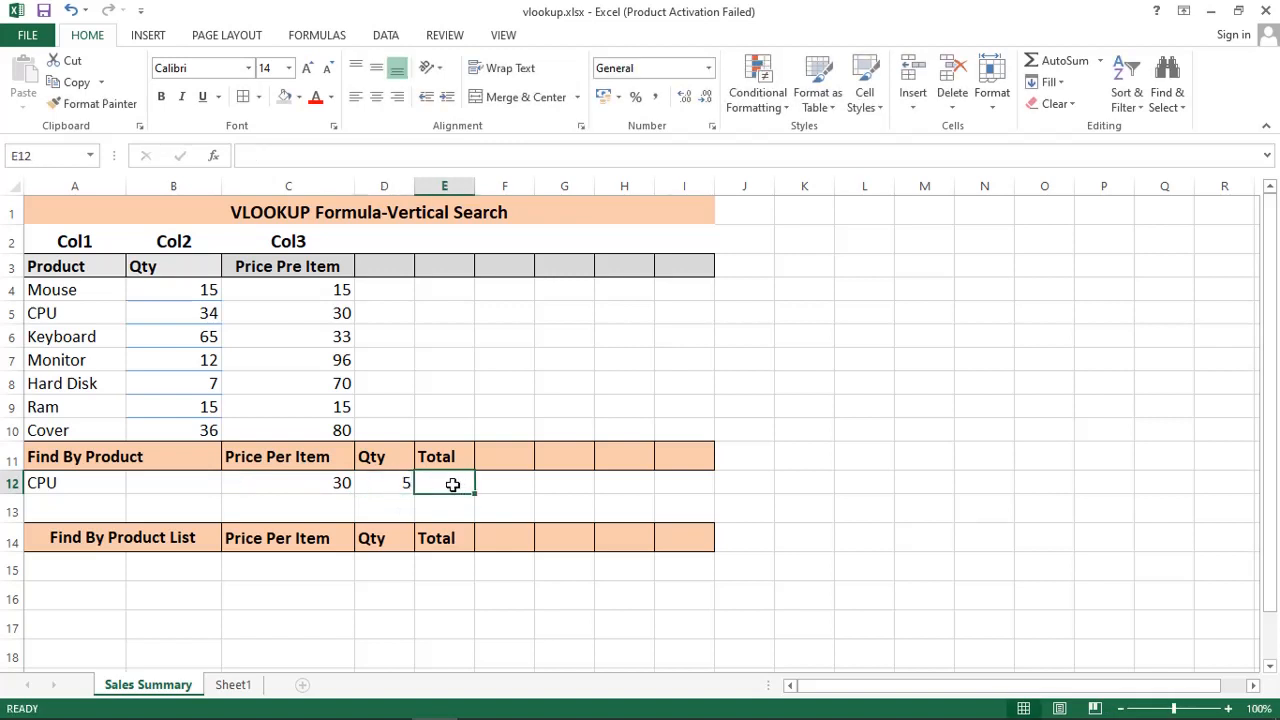
pyautogui.write('=C12*D12')
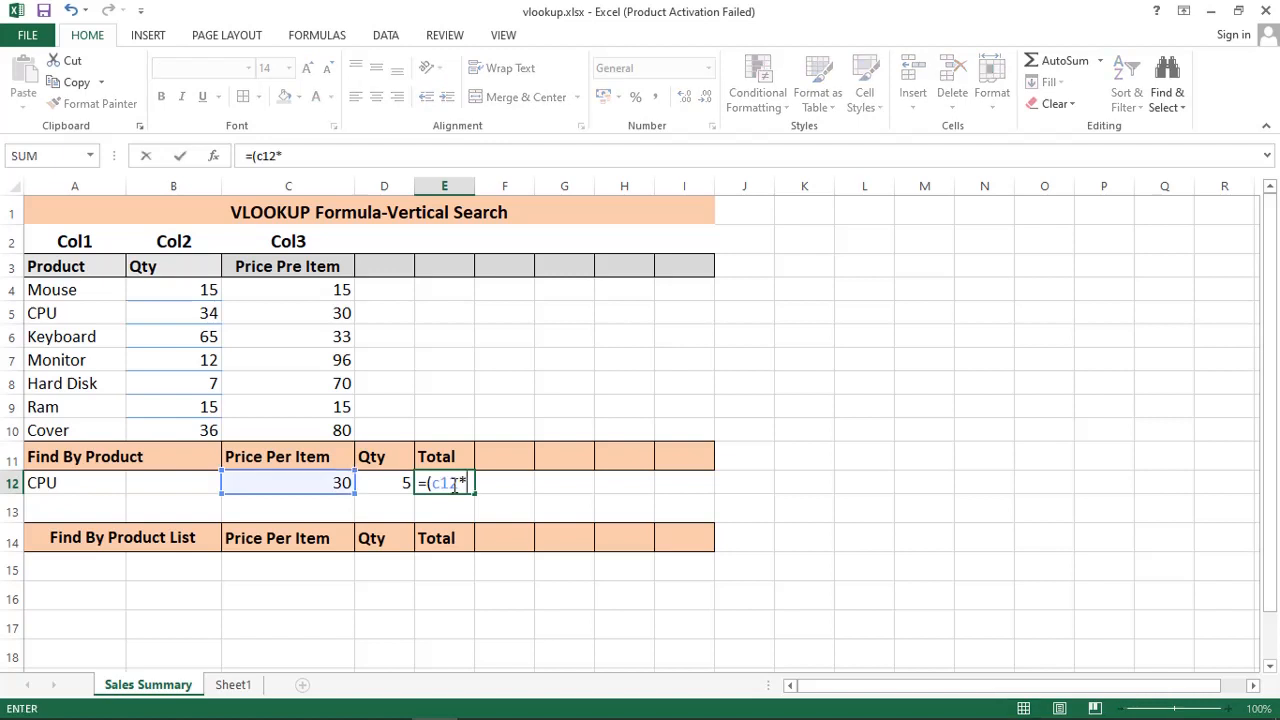
pyautogui.press('Return')
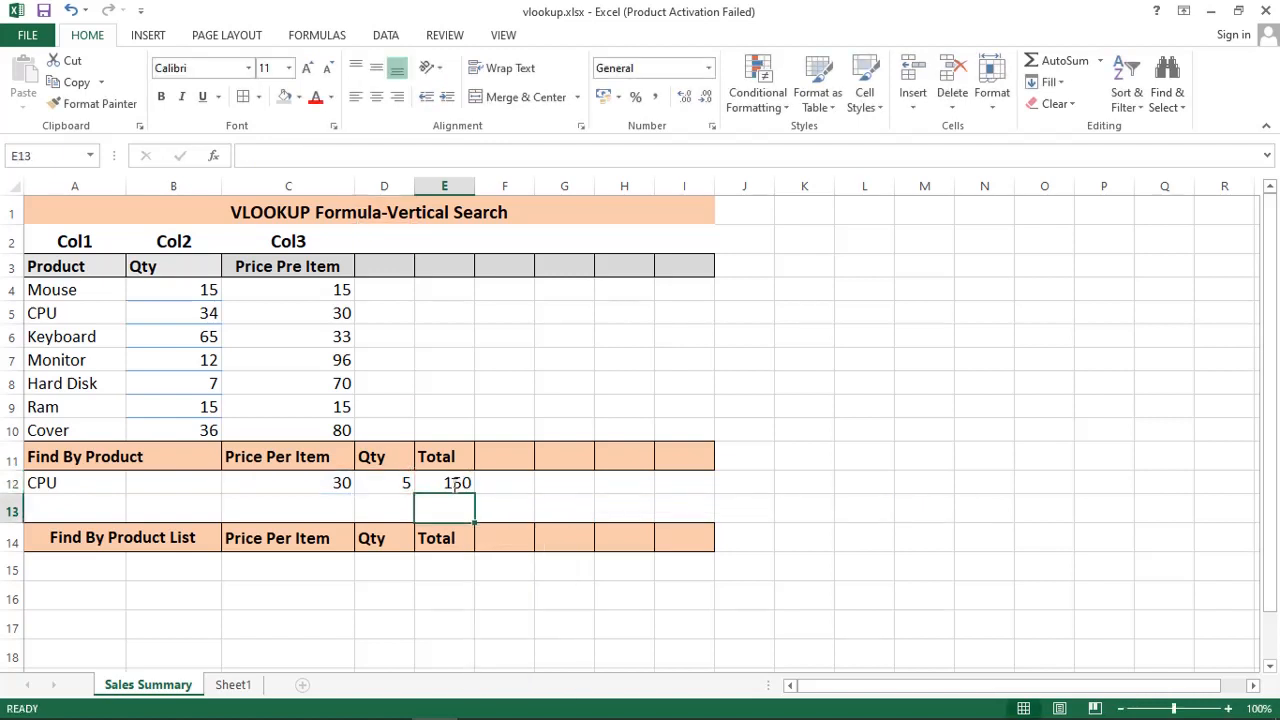
pyautogui.click(441, 487)
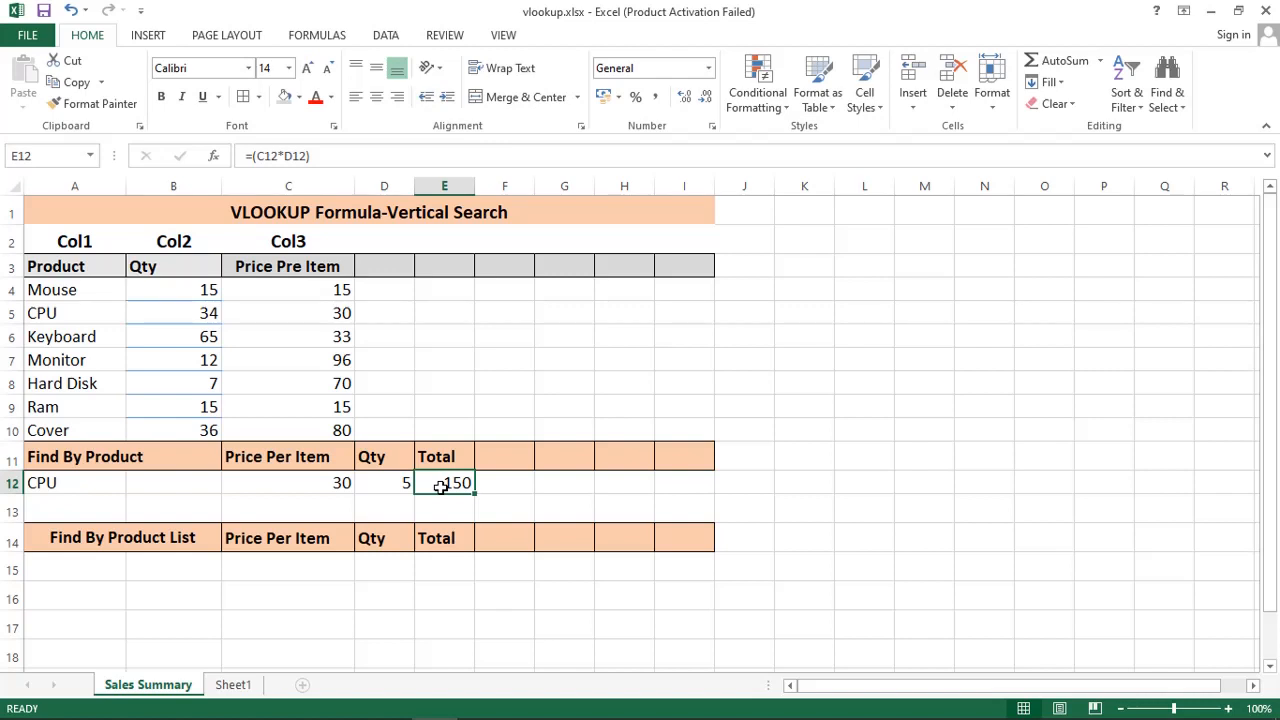
# Step: Change A12 to Hard Disk and the C12 price to 70, making the Total 350
pyautogui.click(71, 485)
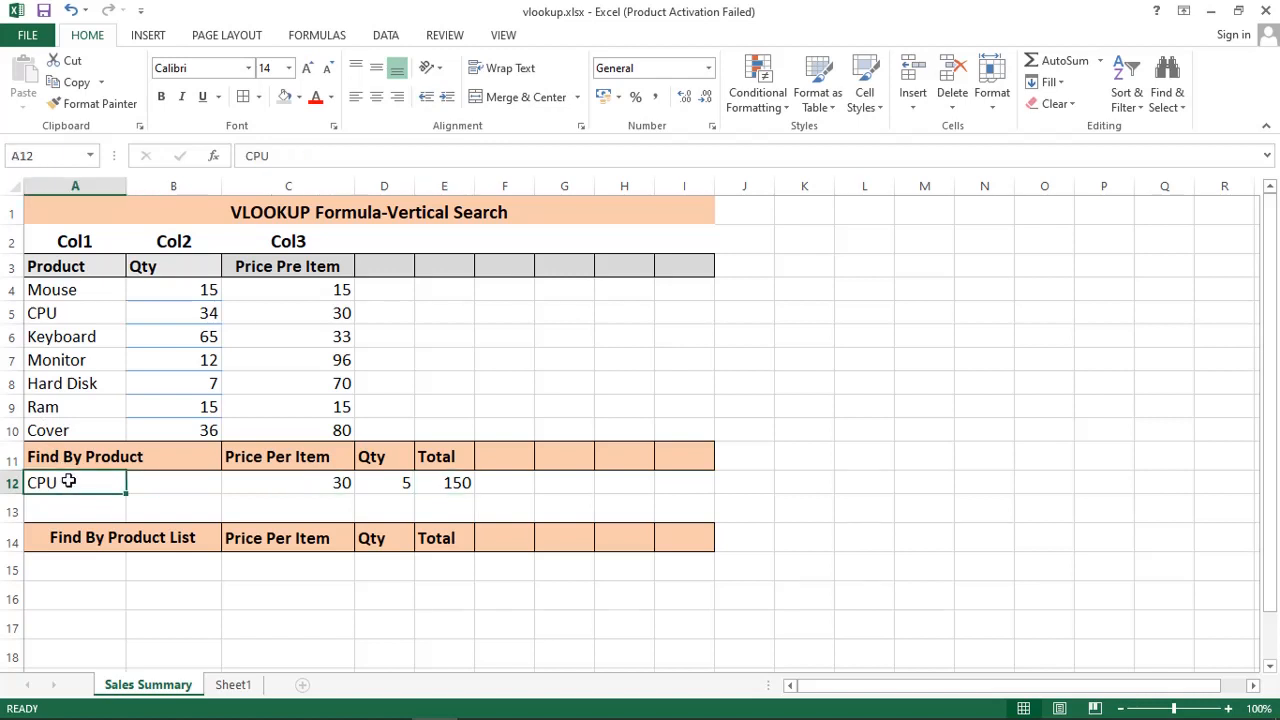
pyautogui.write('Hard Disk')
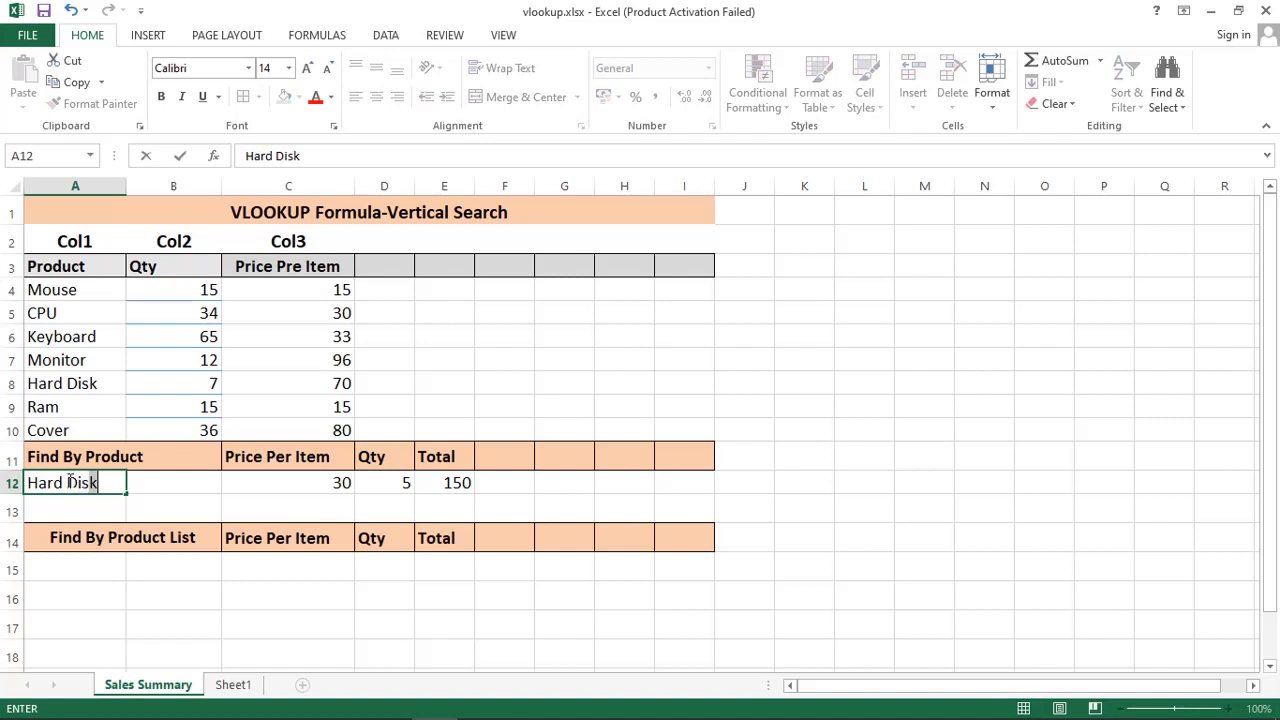
pyautogui.click(352, 484)
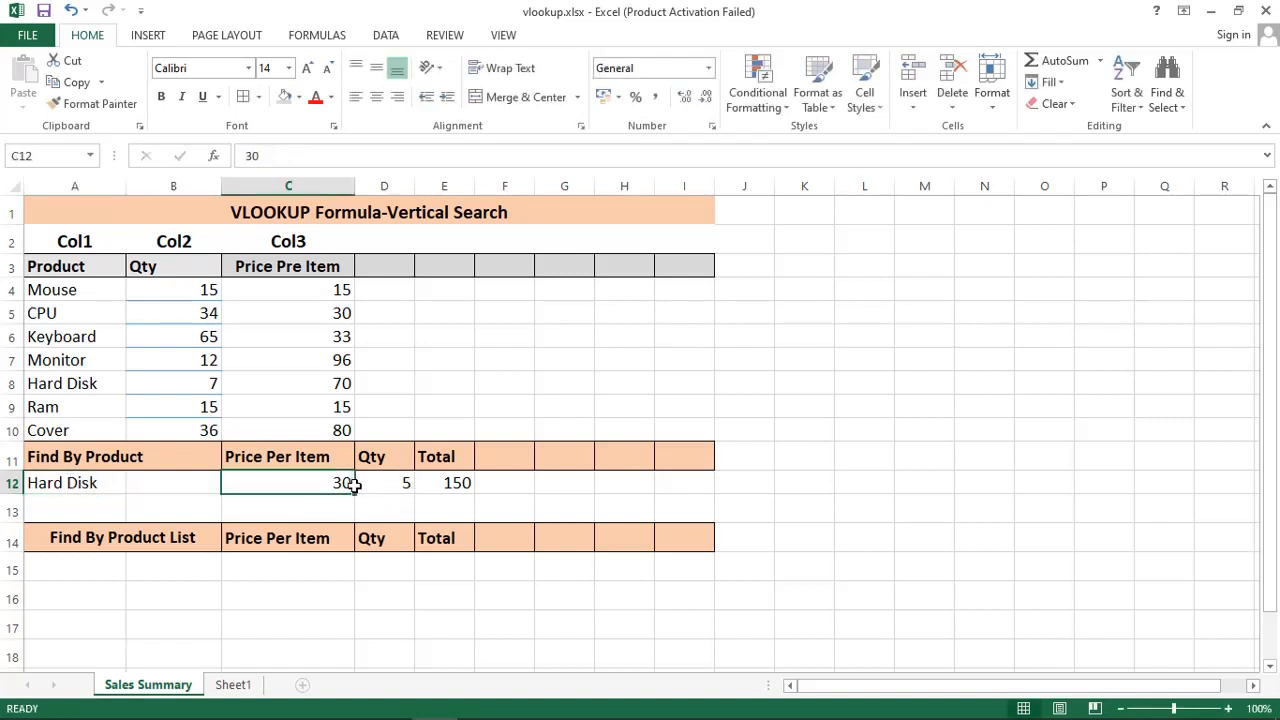
pyautogui.click(336, 380)
pyautogui.click(344, 484)
pyautogui.write('70')
pyautogui.press('Return')
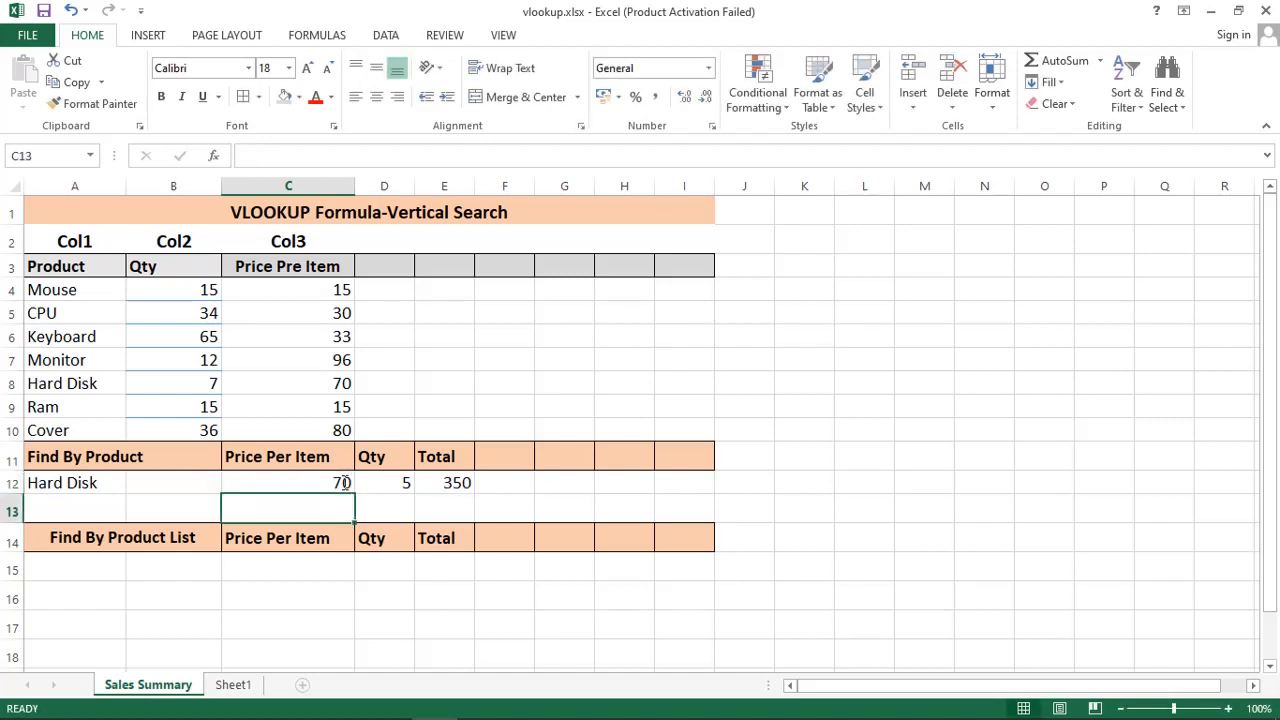
pyautogui.click(70, 483)
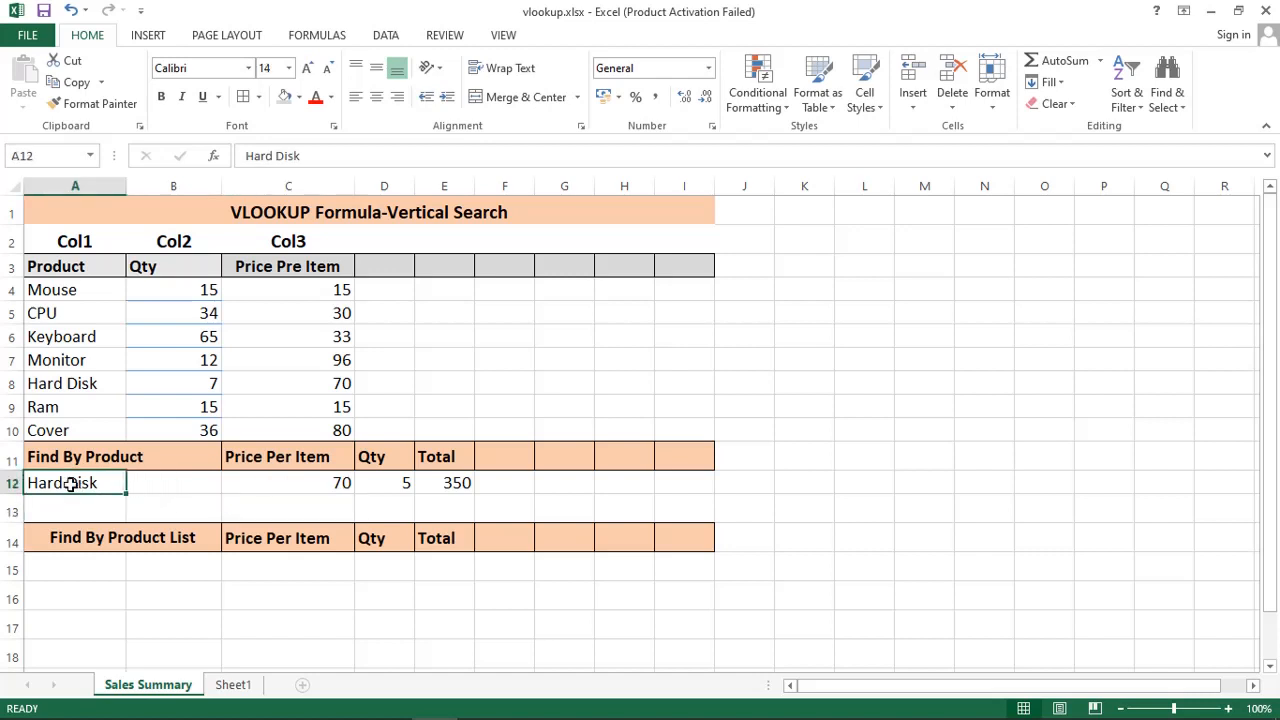
pyautogui.click(267, 486)
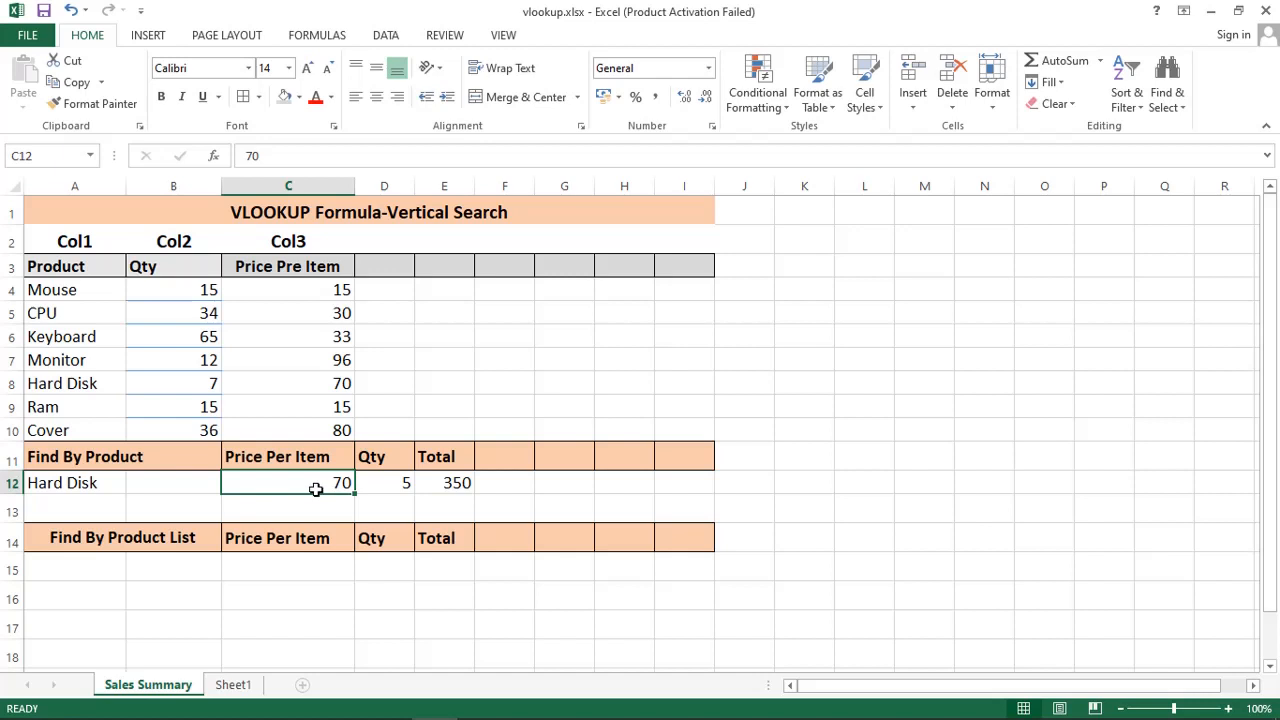
# Step: Replace the price 70 in C12 with =VLOOKUP(A12,A4:C10,3), which returns 30
pyautogui.moveTo(298, 152); pyautogui.dragTo(218, 150)
pyautogui.write('VLOO')
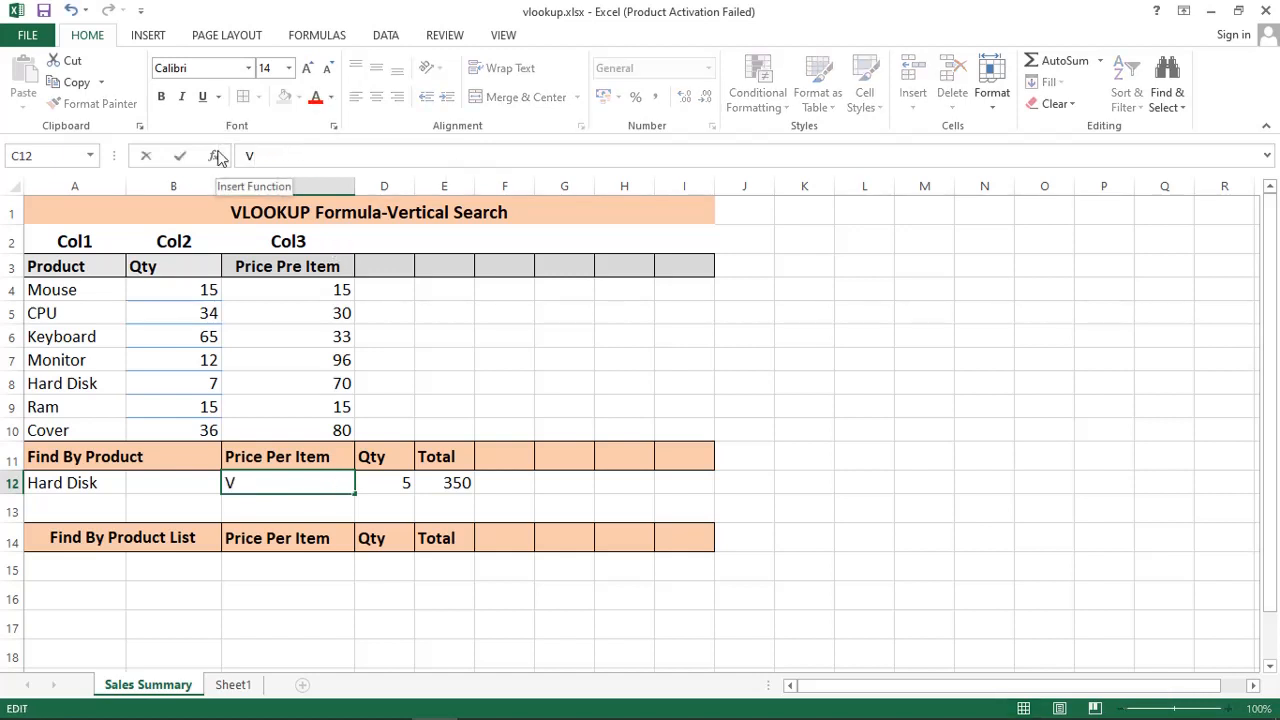
pyautogui.write('KUP(')
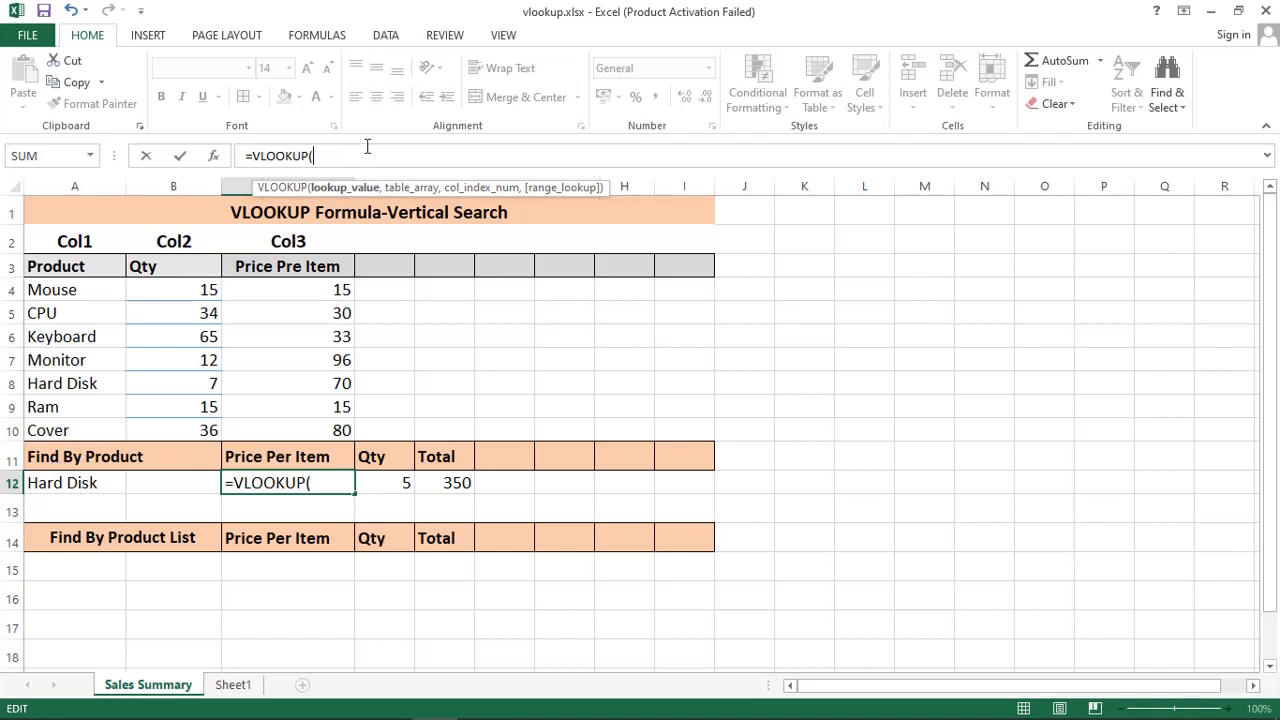
pyautogui.write('A12,')
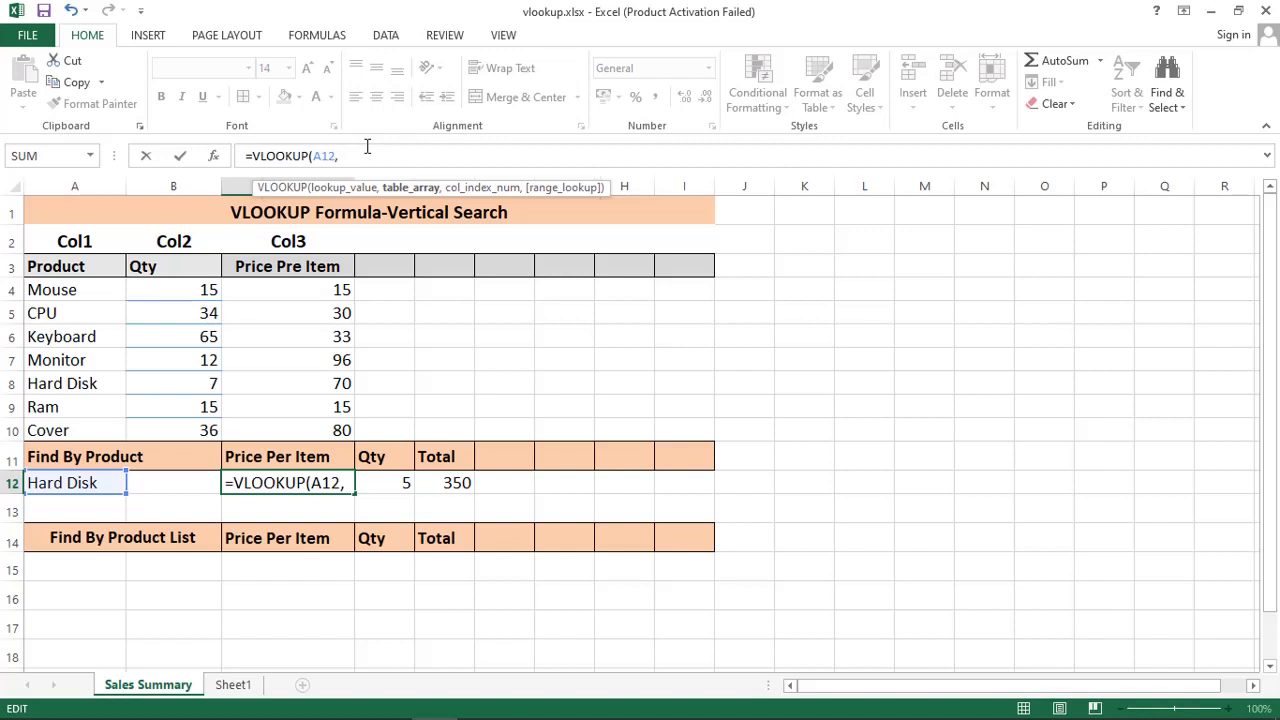
pyautogui.moveTo(42, 286); pyautogui.dragTo(315, 418)
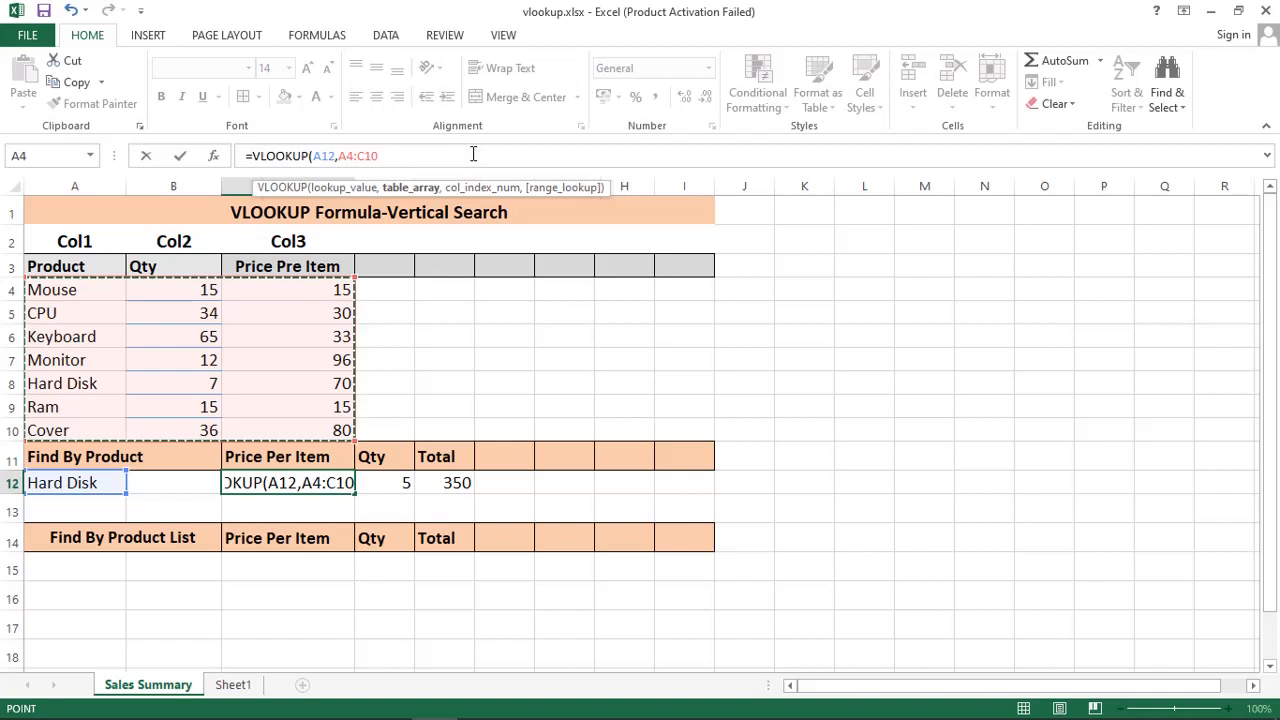
pyautogui.write(',')
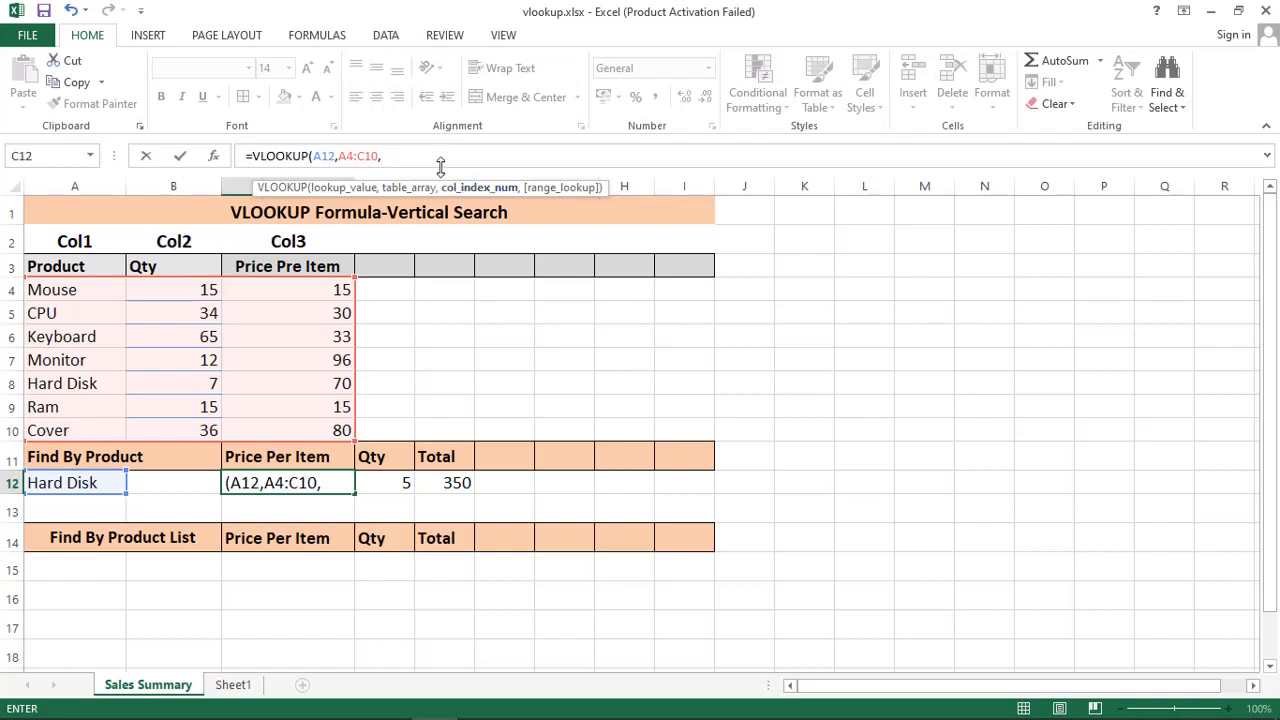
pyautogui.write('3,')
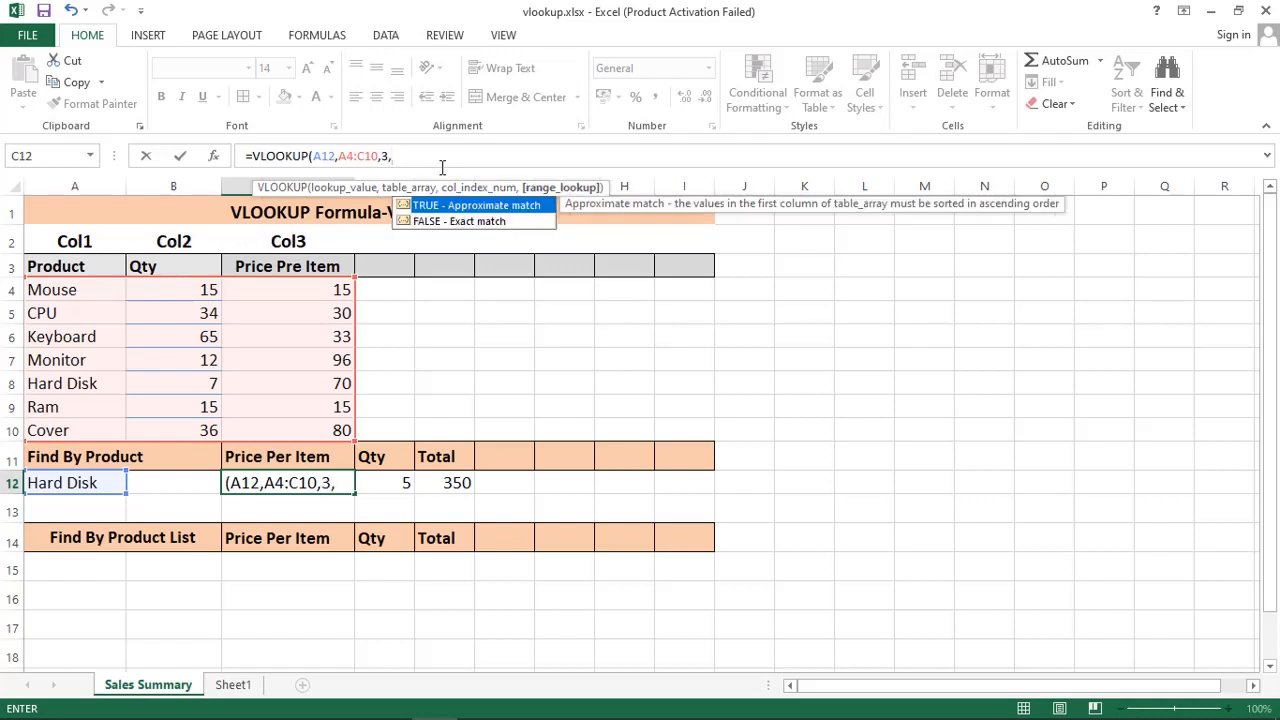
pyautogui.press('BackSpace')
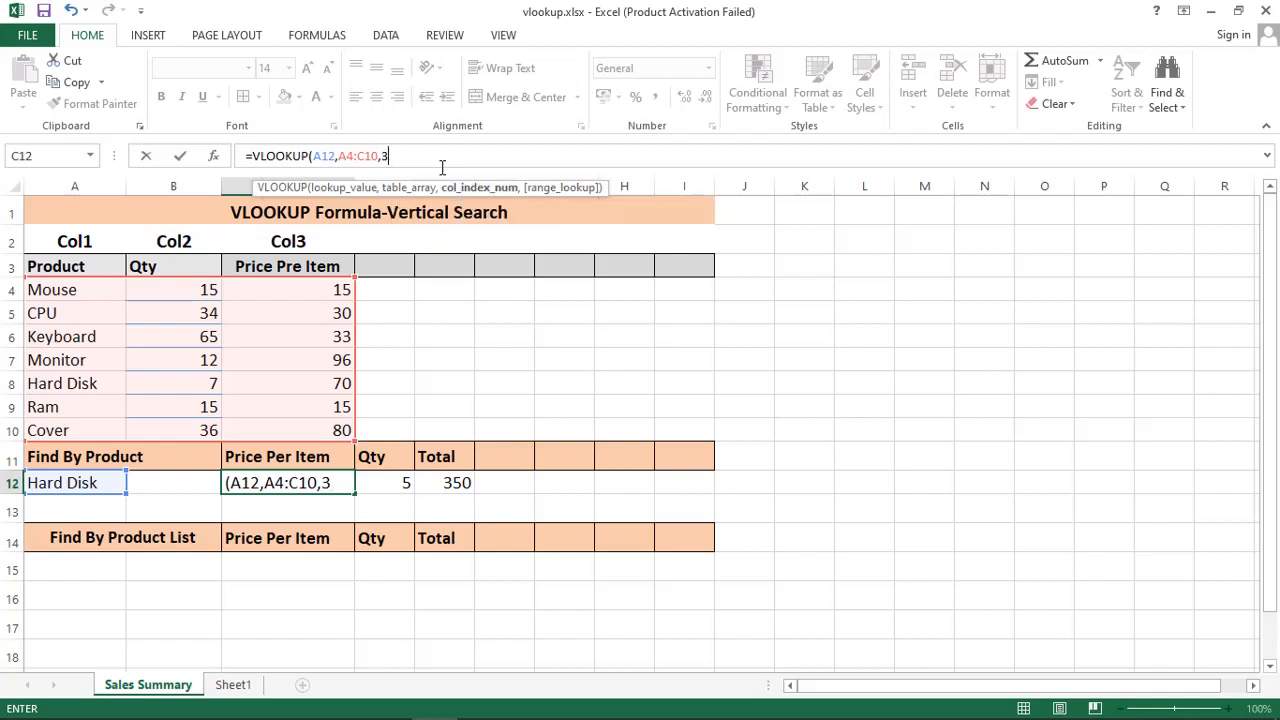
pyautogui.write(')')
pyautogui.press('Return')
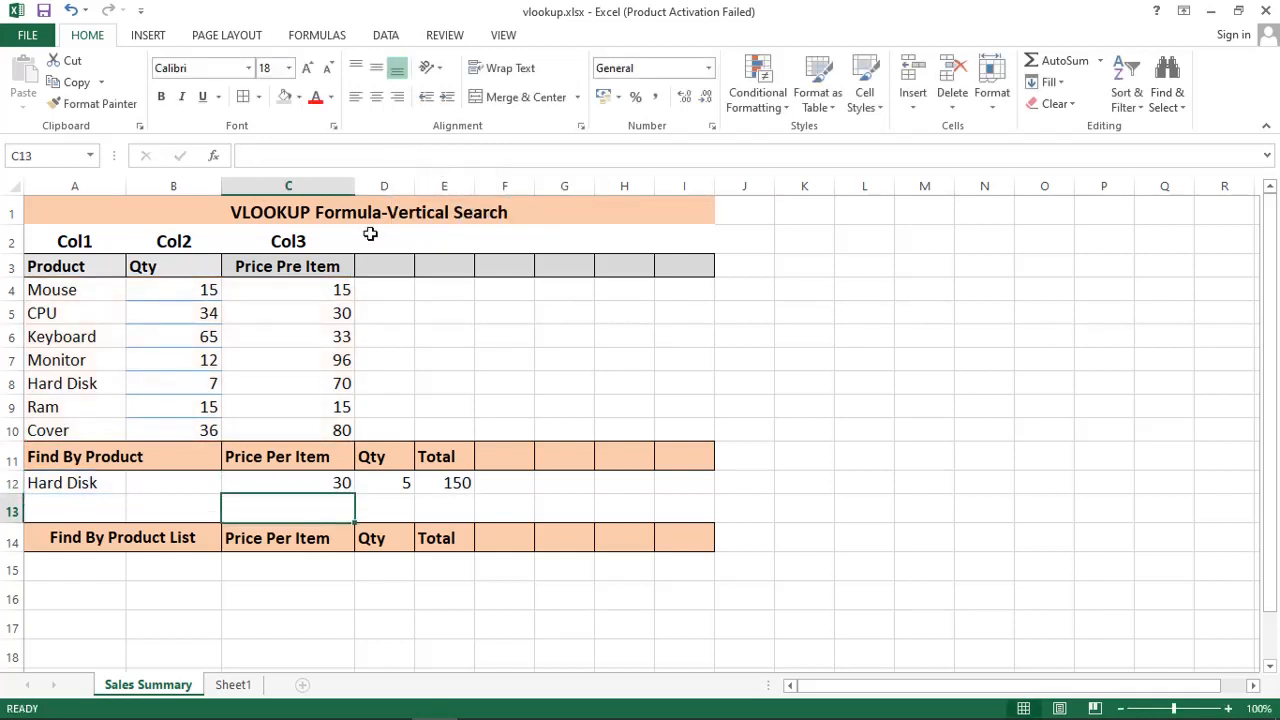
# Step: Inspect the VLOOKUP formula in C12, then look up mouse in A12
pyautogui.click(122, 486)
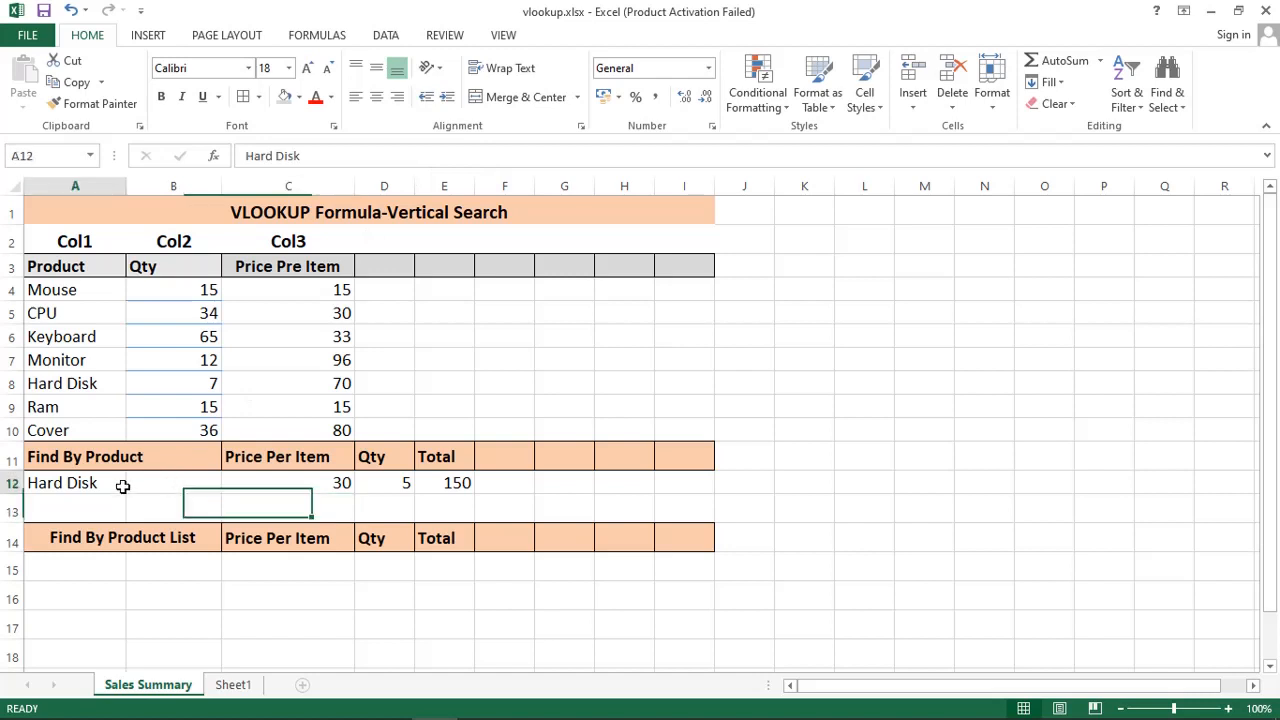
pyautogui.click(298, 488)
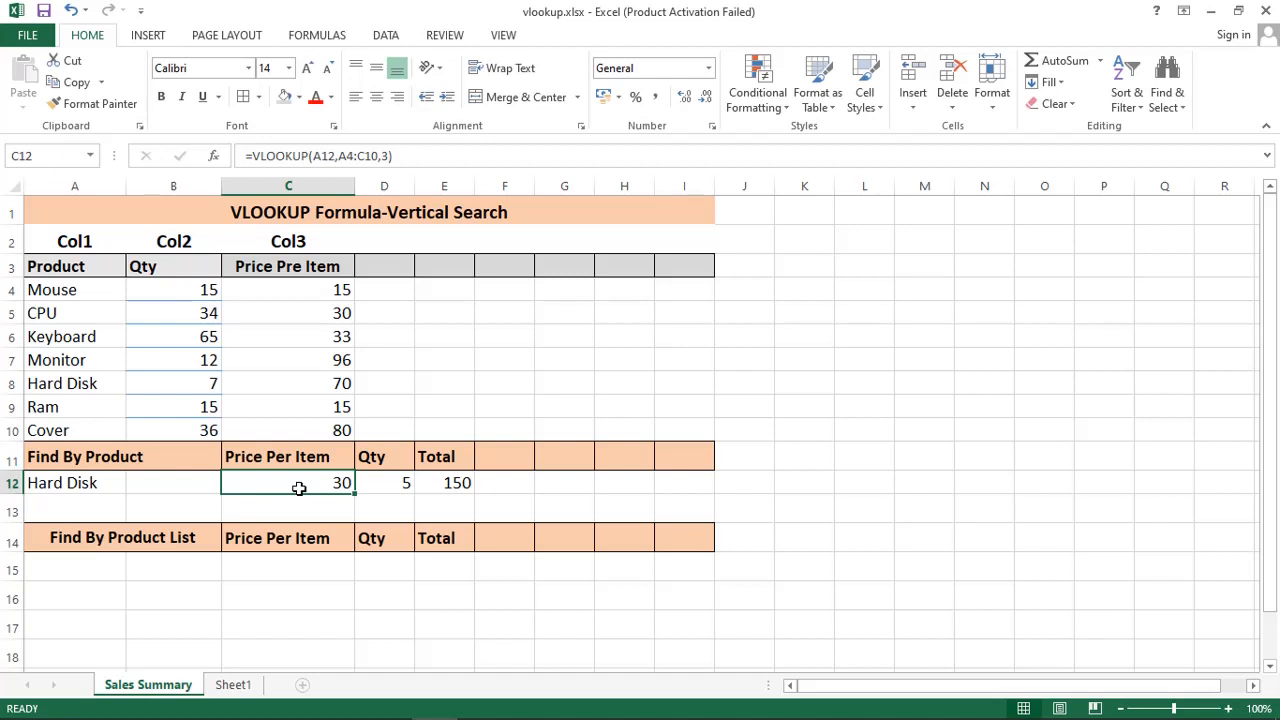
pyautogui.click(62, 490)
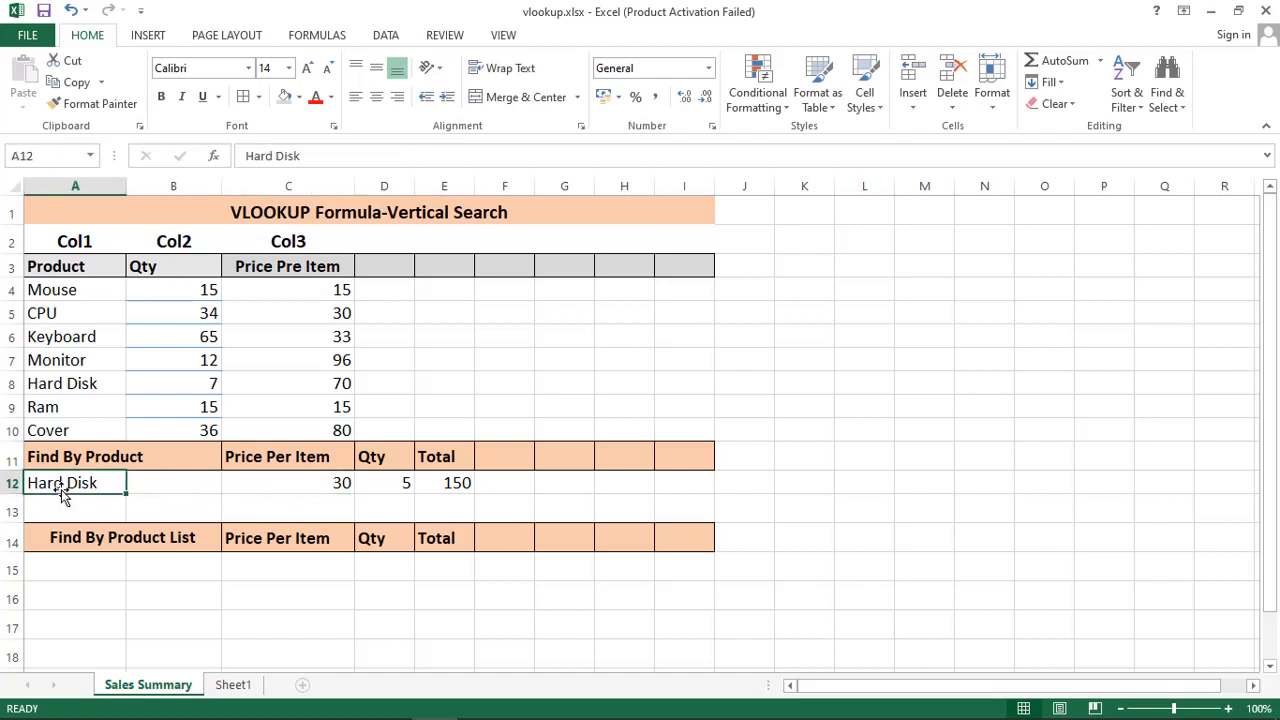
pyautogui.write('mouse')
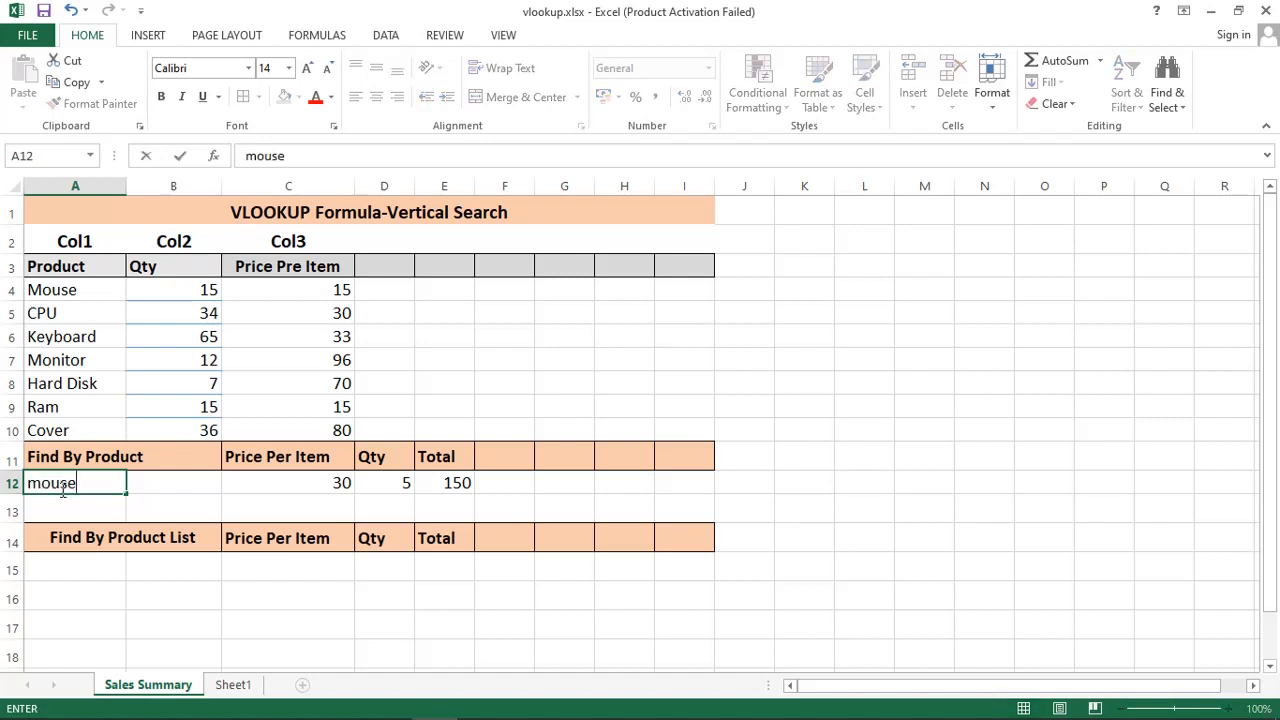
pyautogui.press('Return')
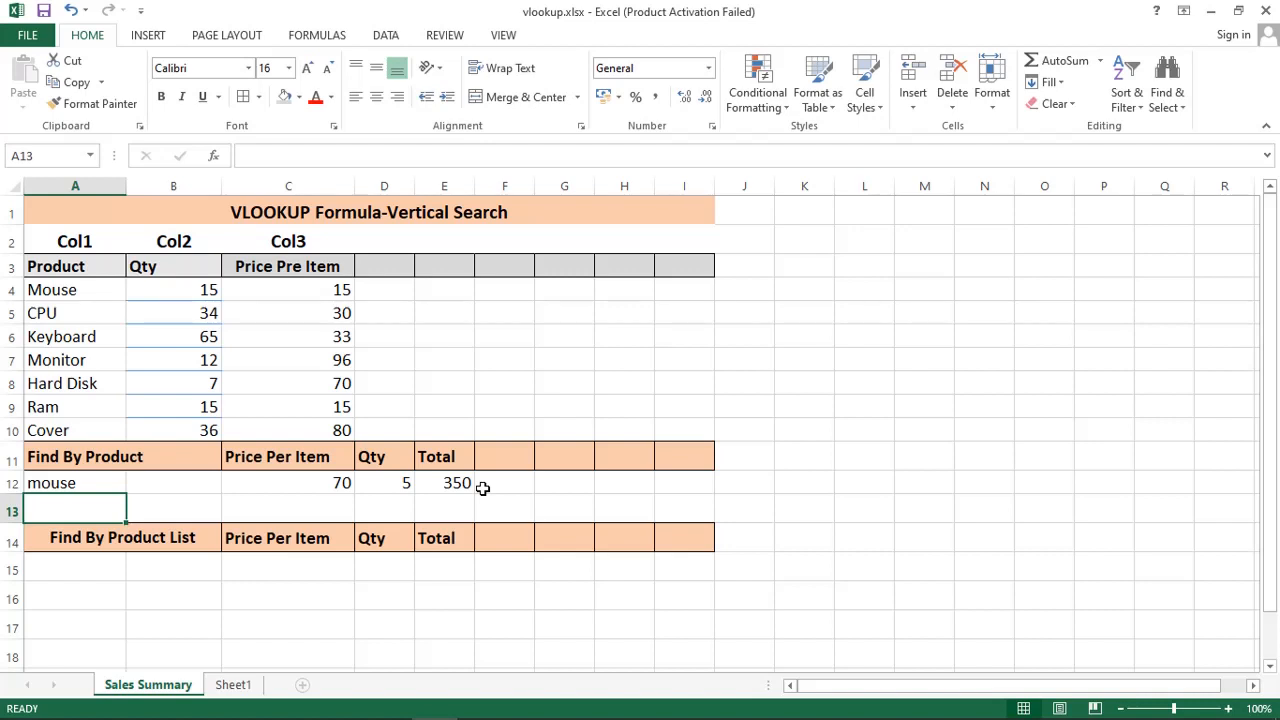
# Step: Look up Ram, then the unlisted abcd, so price and Total show #N/A
pyautogui.click(74, 486)
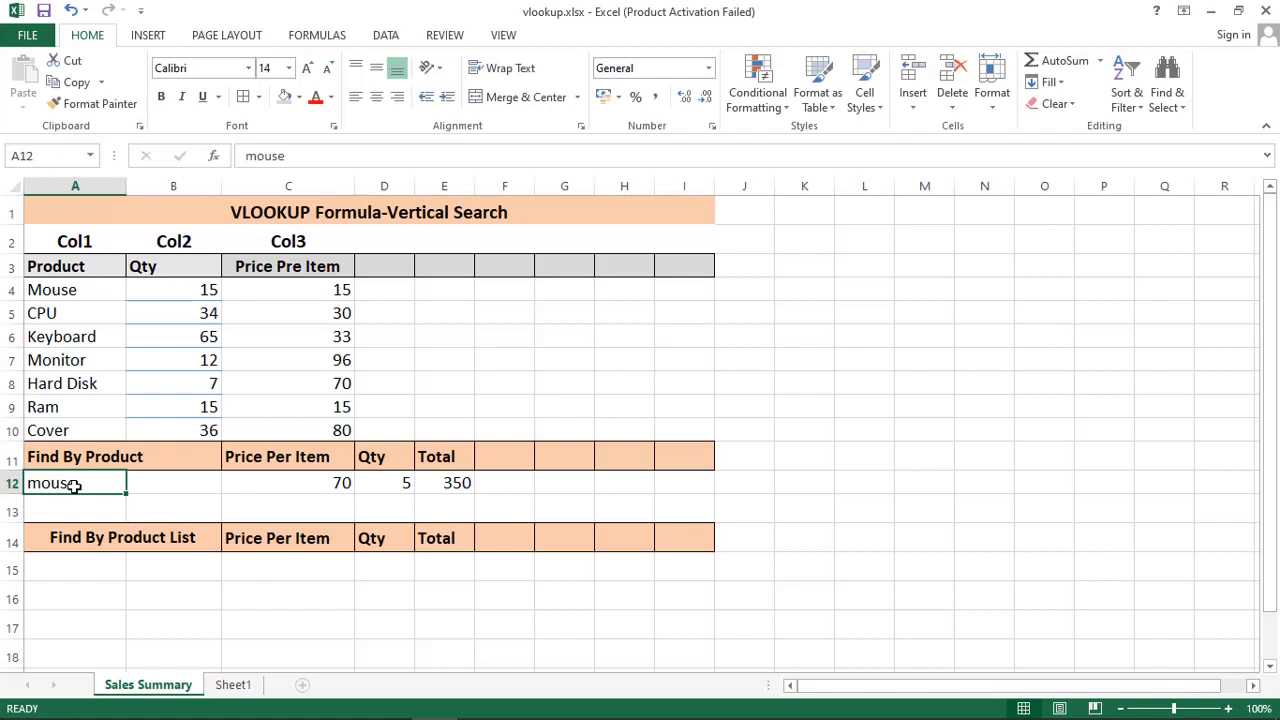
pyautogui.write('Ram')
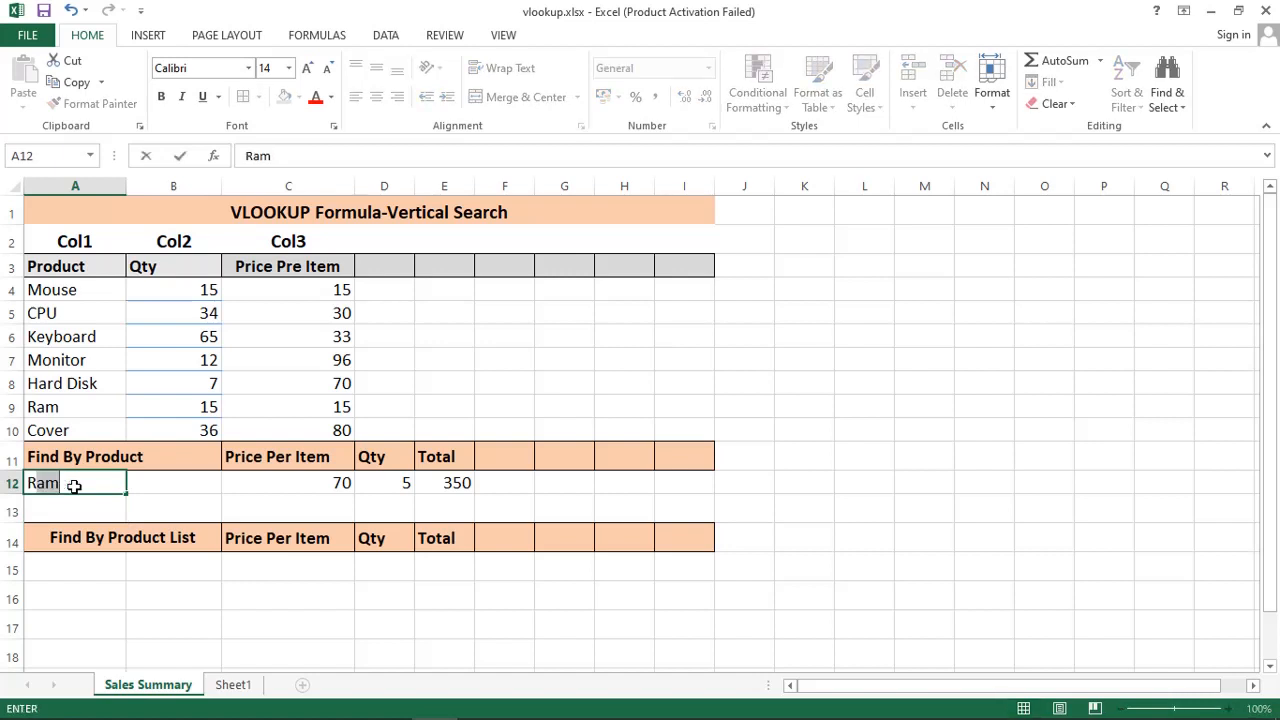
pyautogui.press('Return')
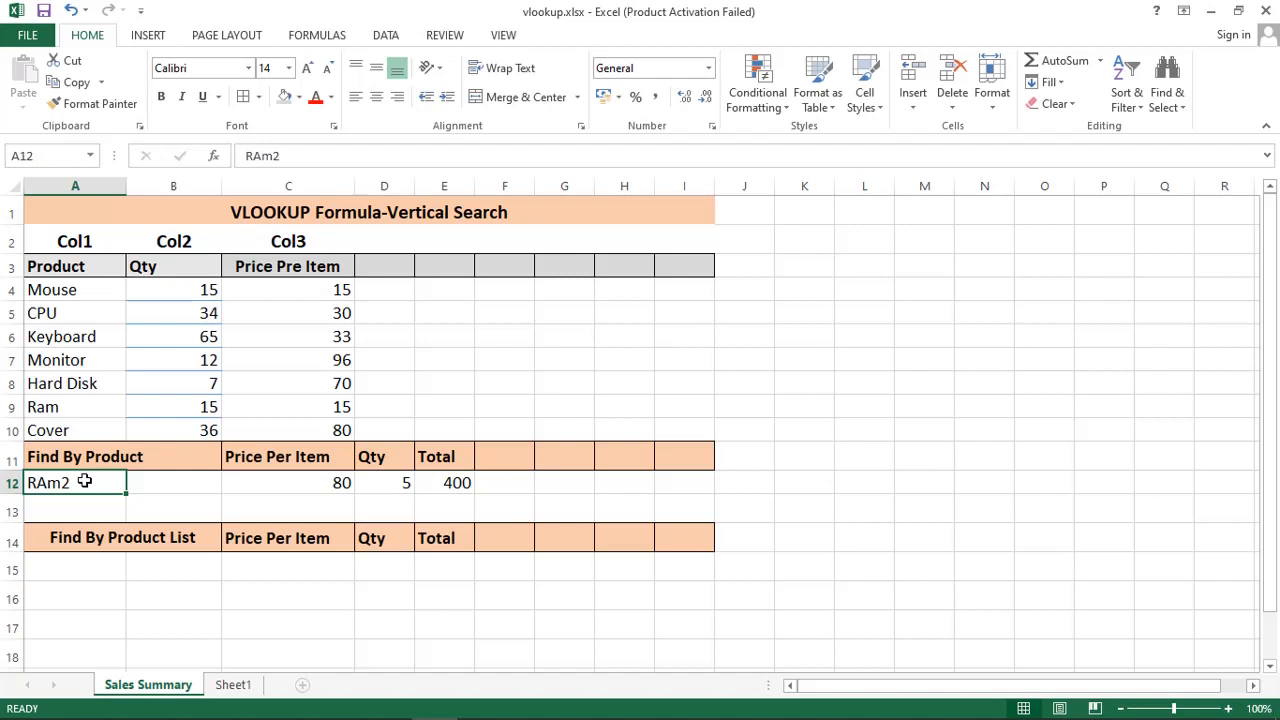
pyautogui.write('abcd')
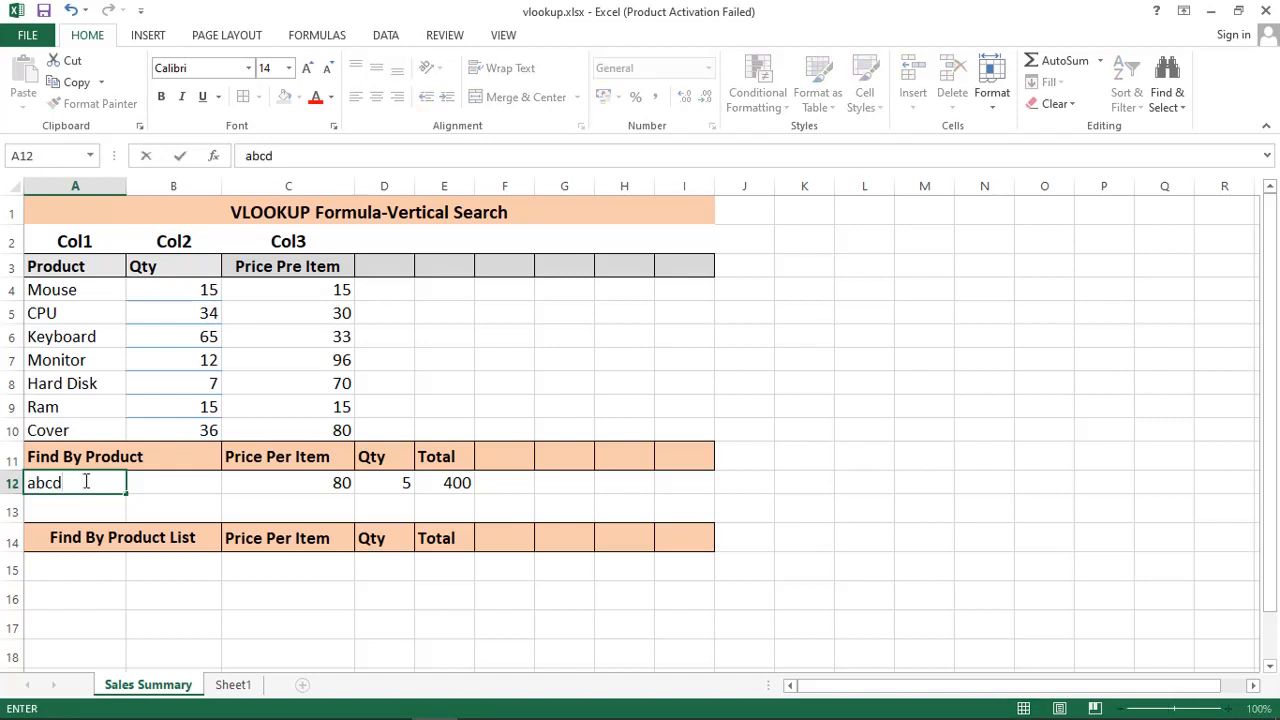
pyautogui.press('Return')
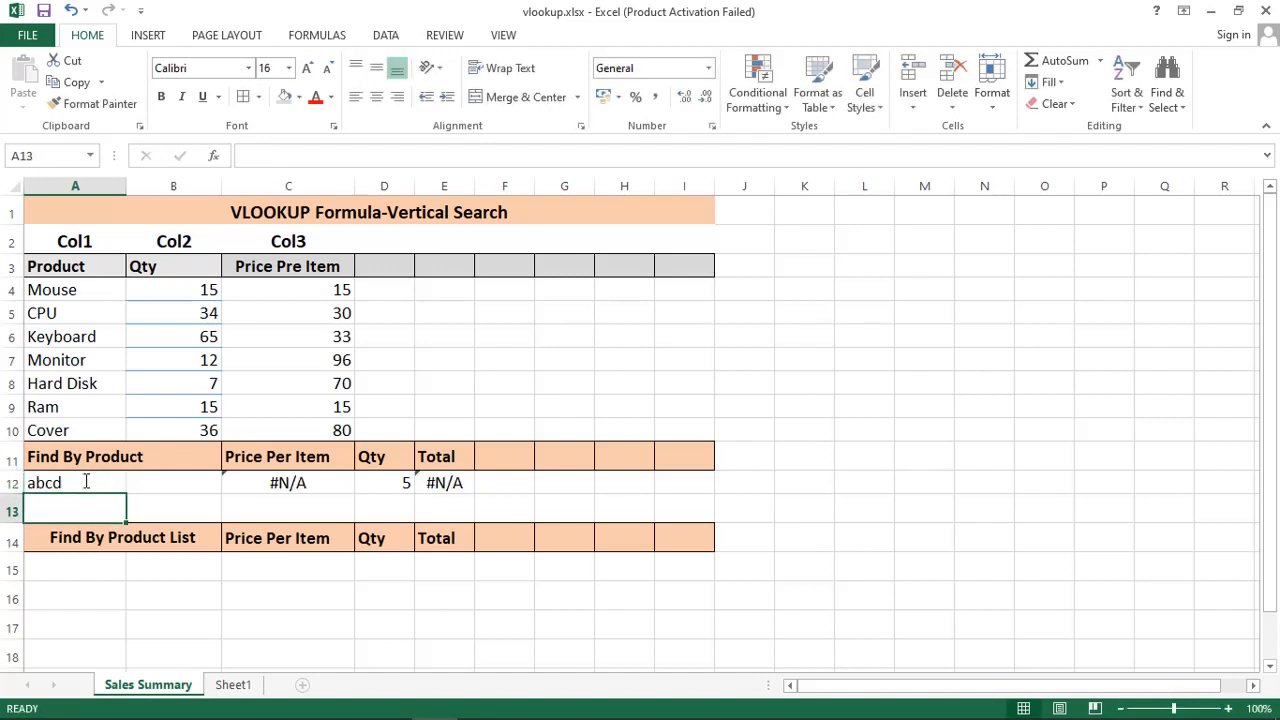
pyautogui.click(258, 481)
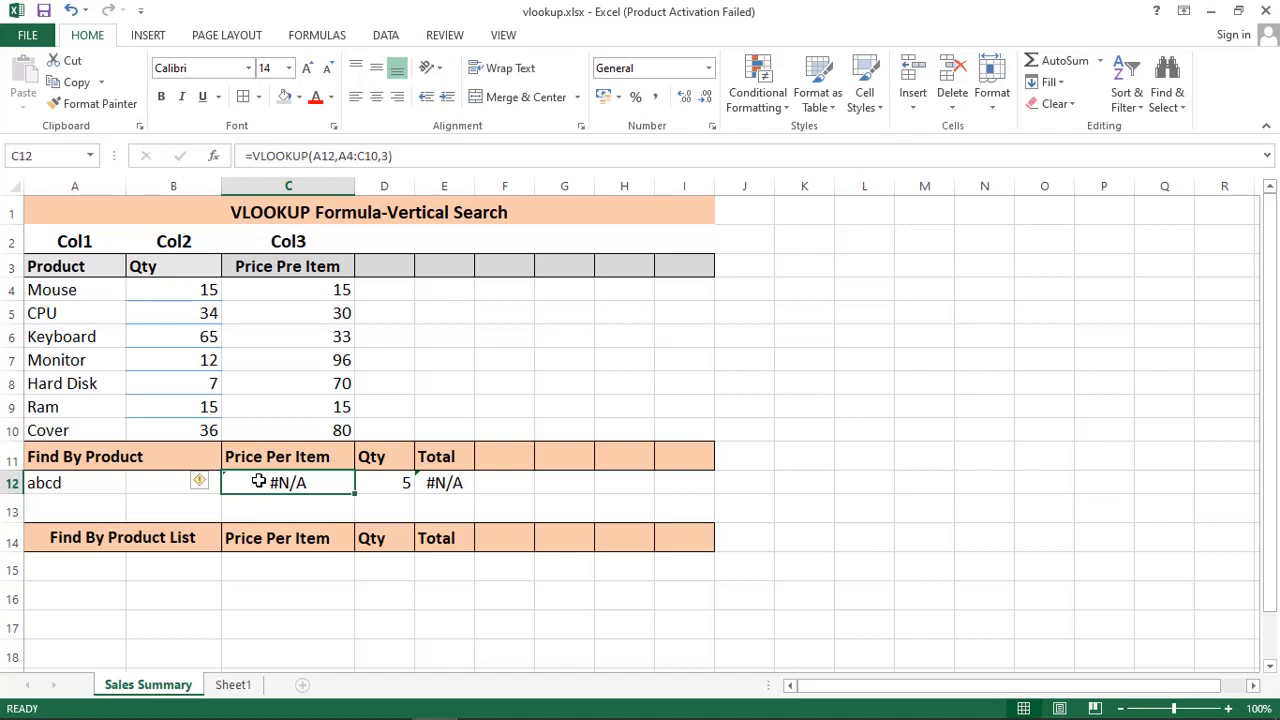
# Step: Wrap the C12 lookup as =IFERROR(VLOOKUP(A12,A4:C10,3),"Product Not Found")
pyautogui.click(246, 156)
pyautogui.write('ife')
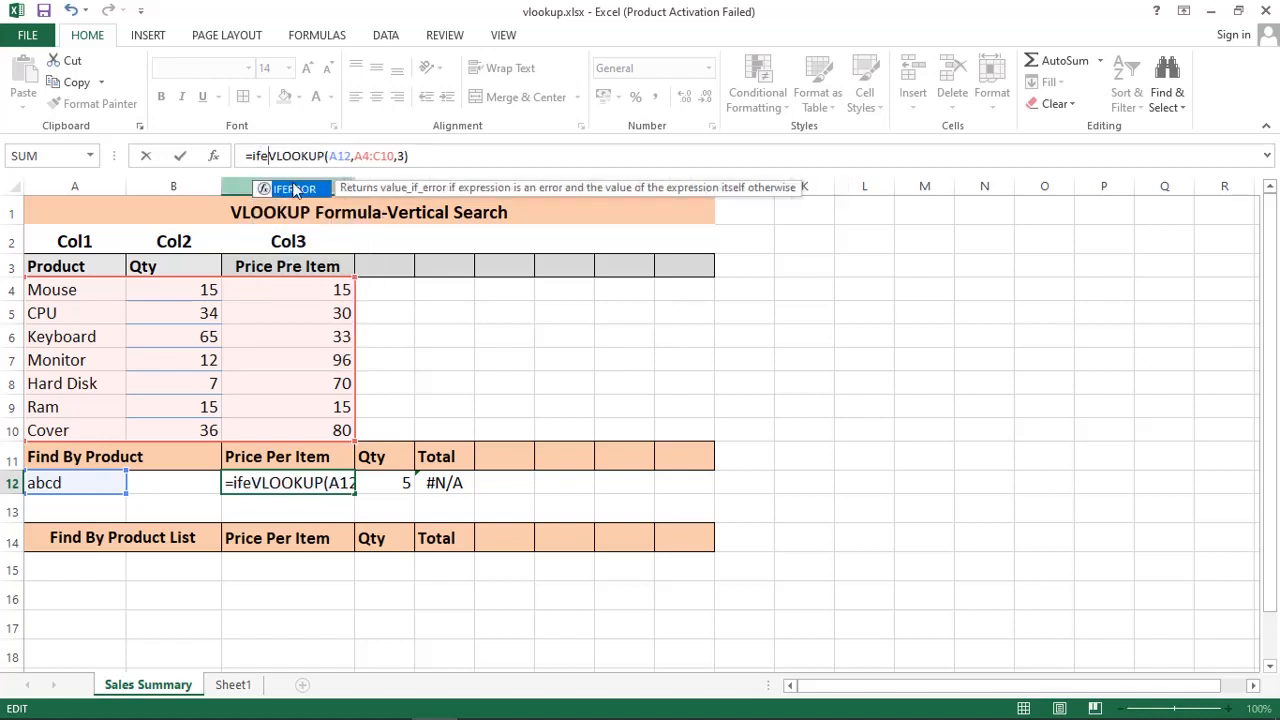
pyautogui.click(295, 191)
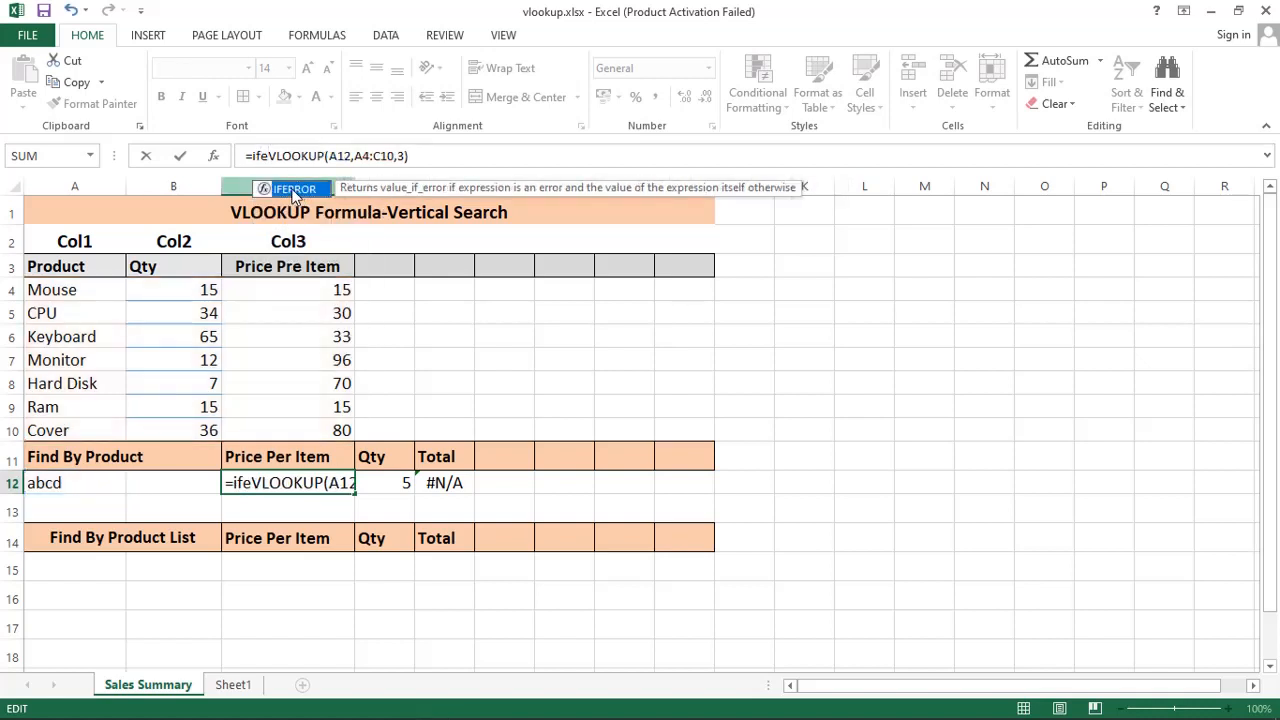
pyautogui.doubleClick(295, 191)
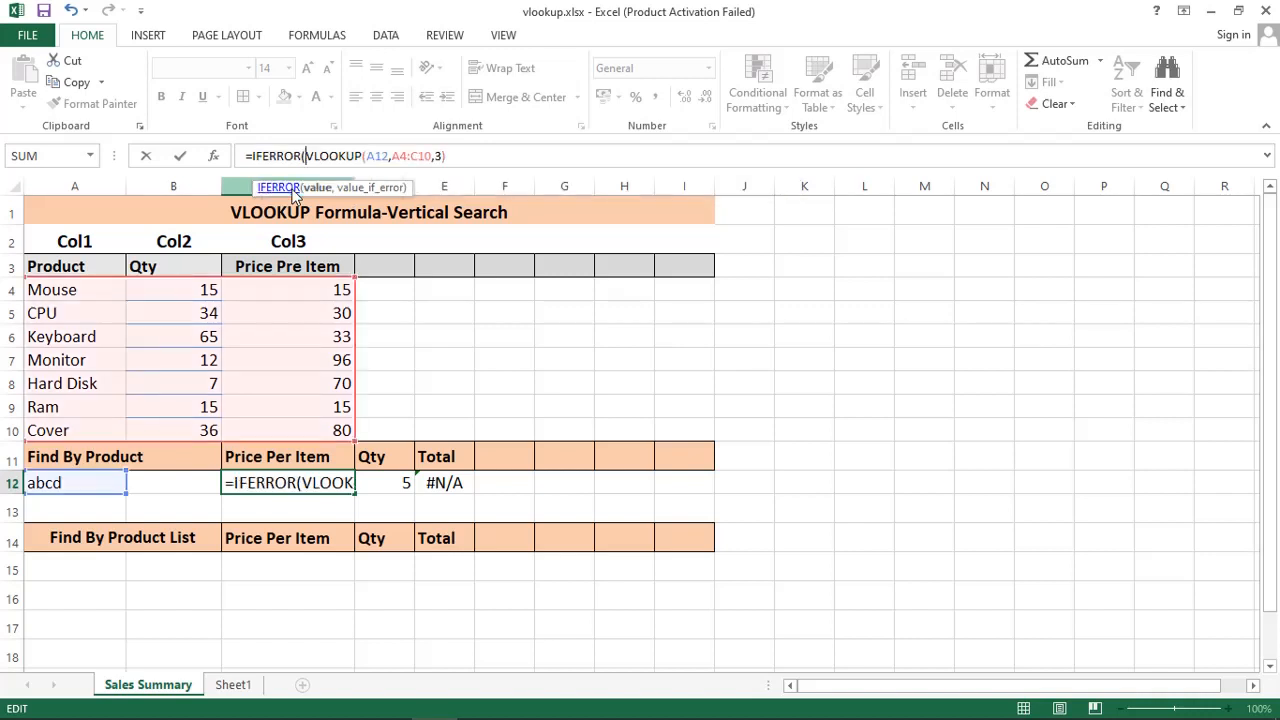
pyautogui.click(465, 158)
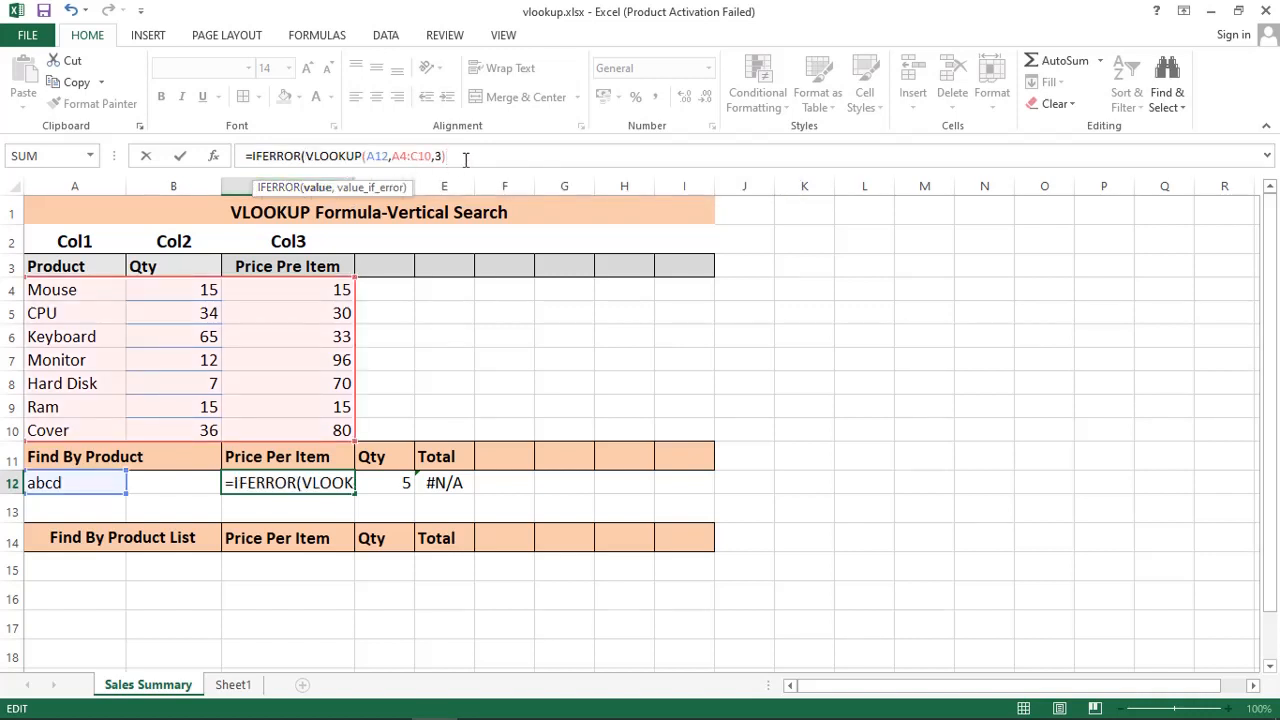
pyautogui.write(',""')
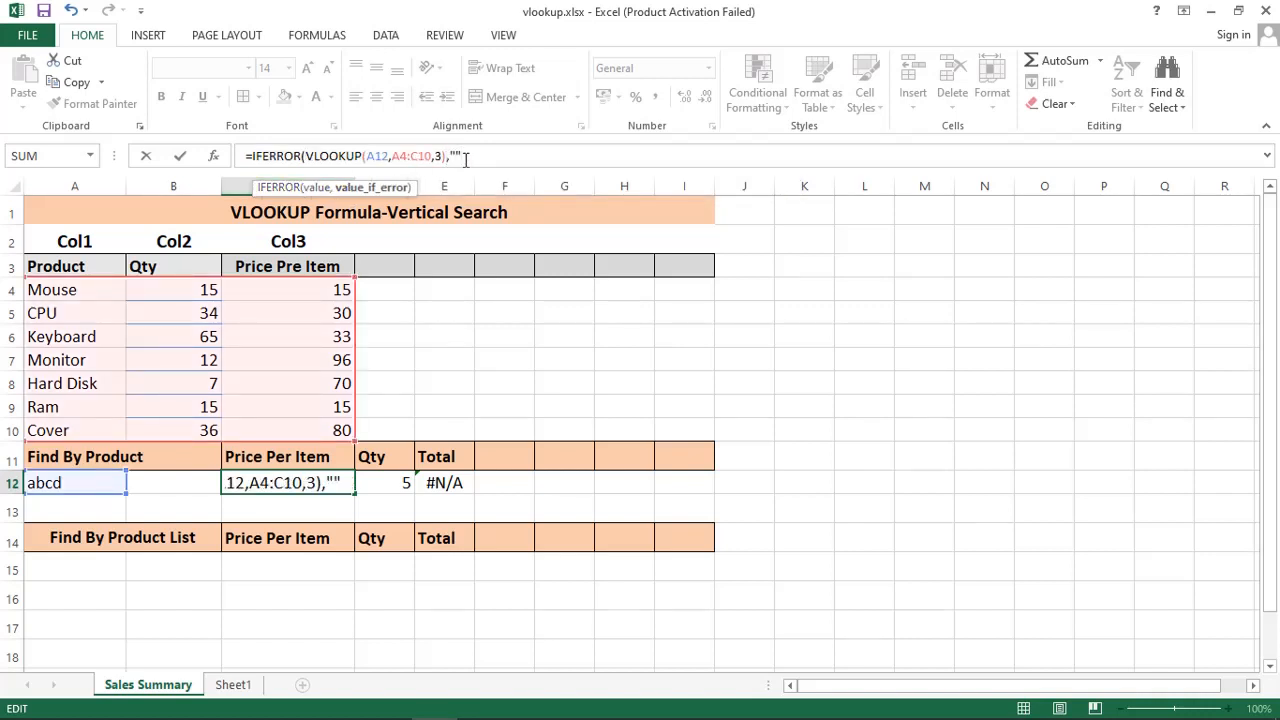
pyautogui.write(')')
pyautogui.press('Left')
pyautogui.press('Left')
pyautogui.write('Product Not ')
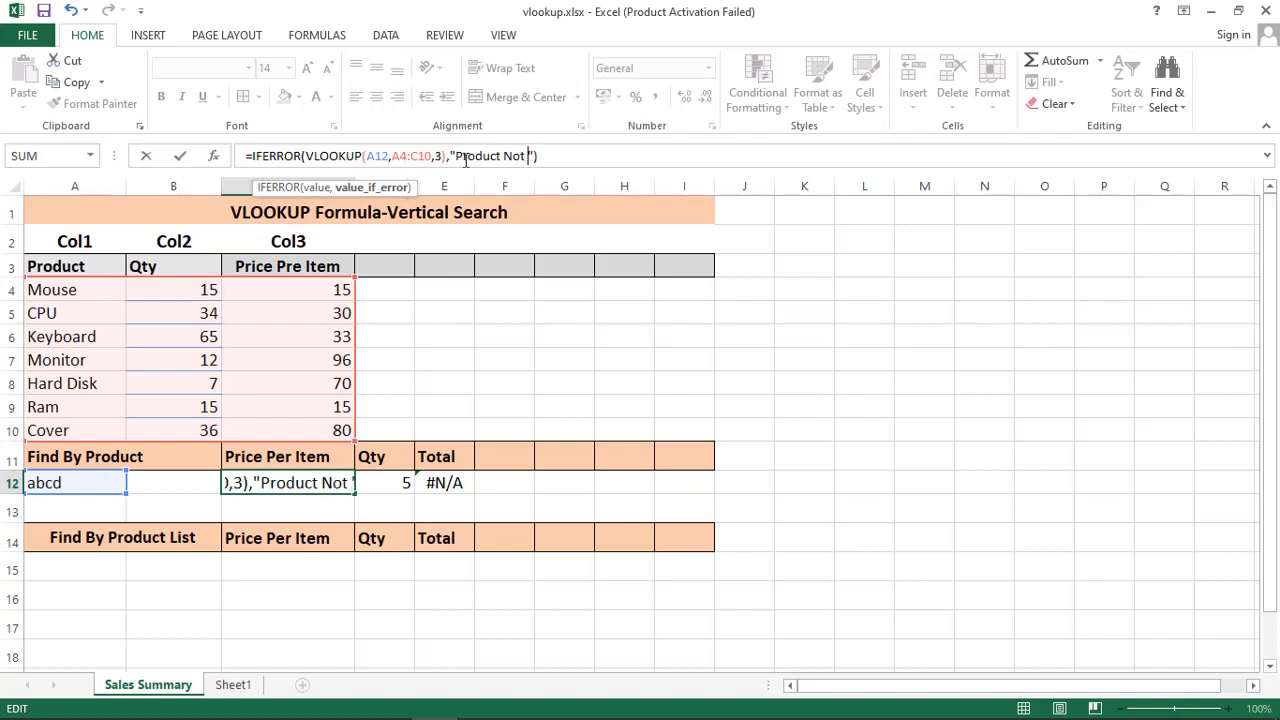
pyautogui.write('Found')
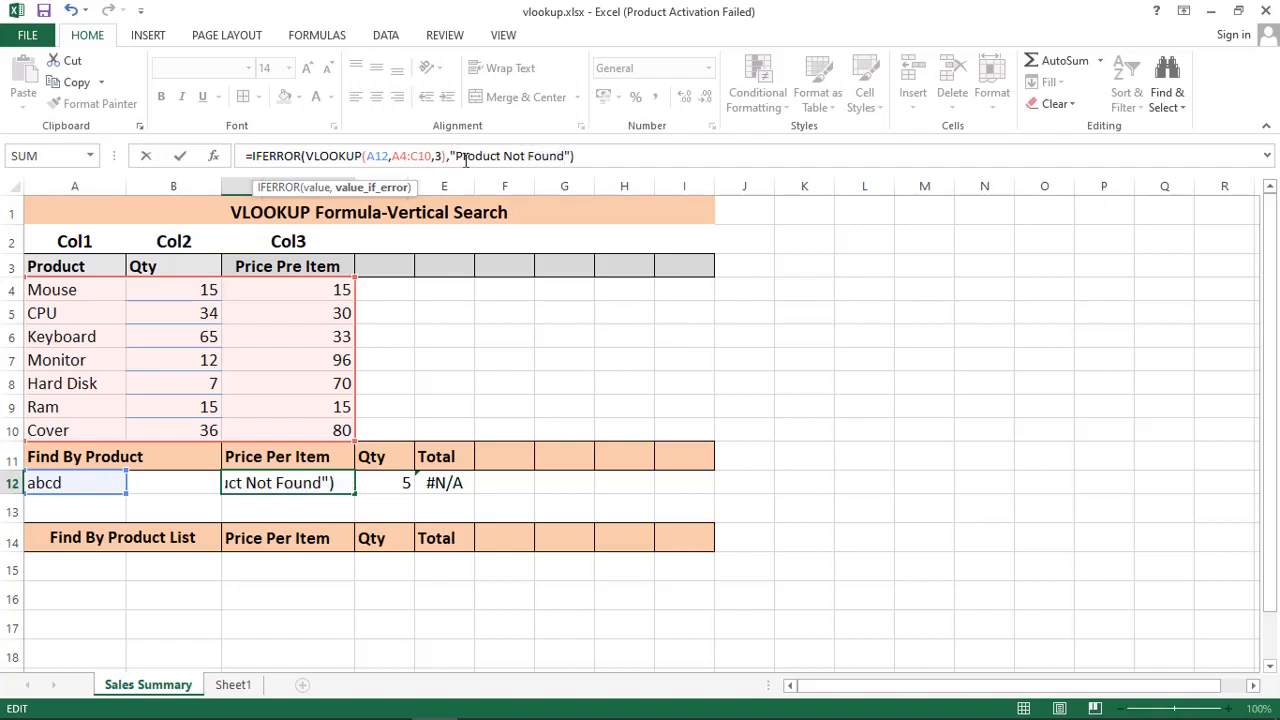
pyautogui.press('Return')
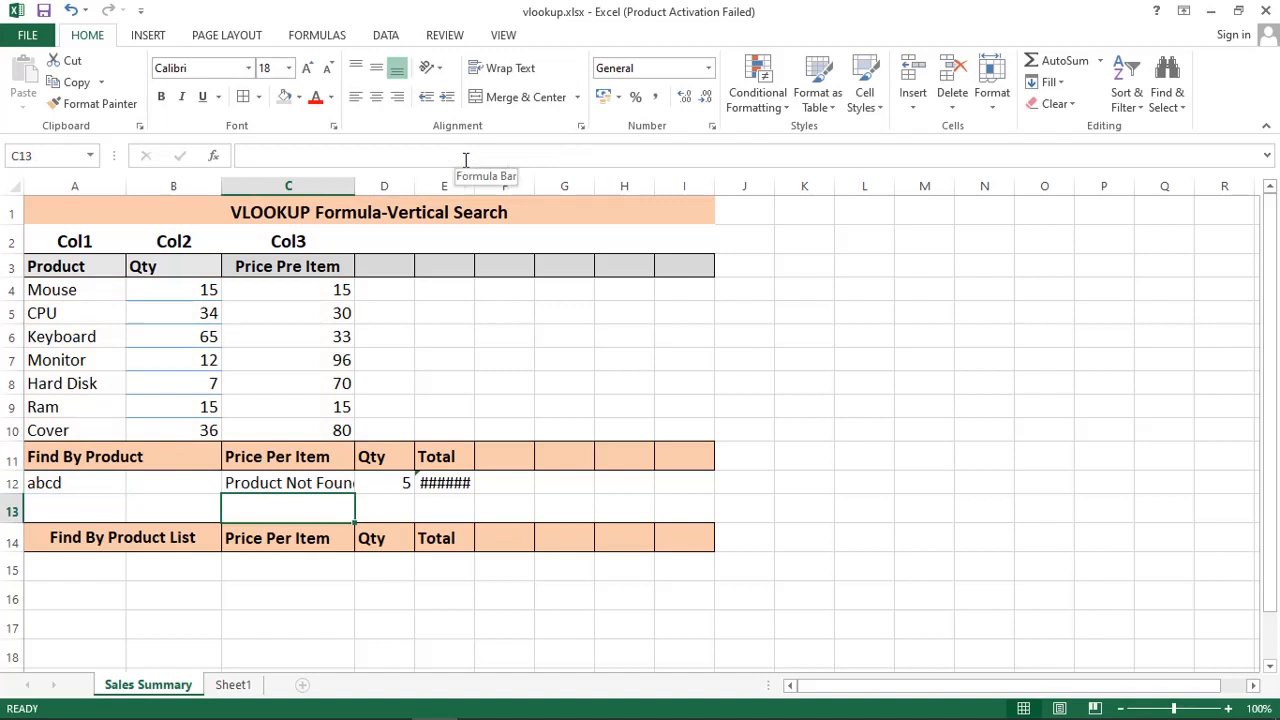
pyautogui.click(304, 486)
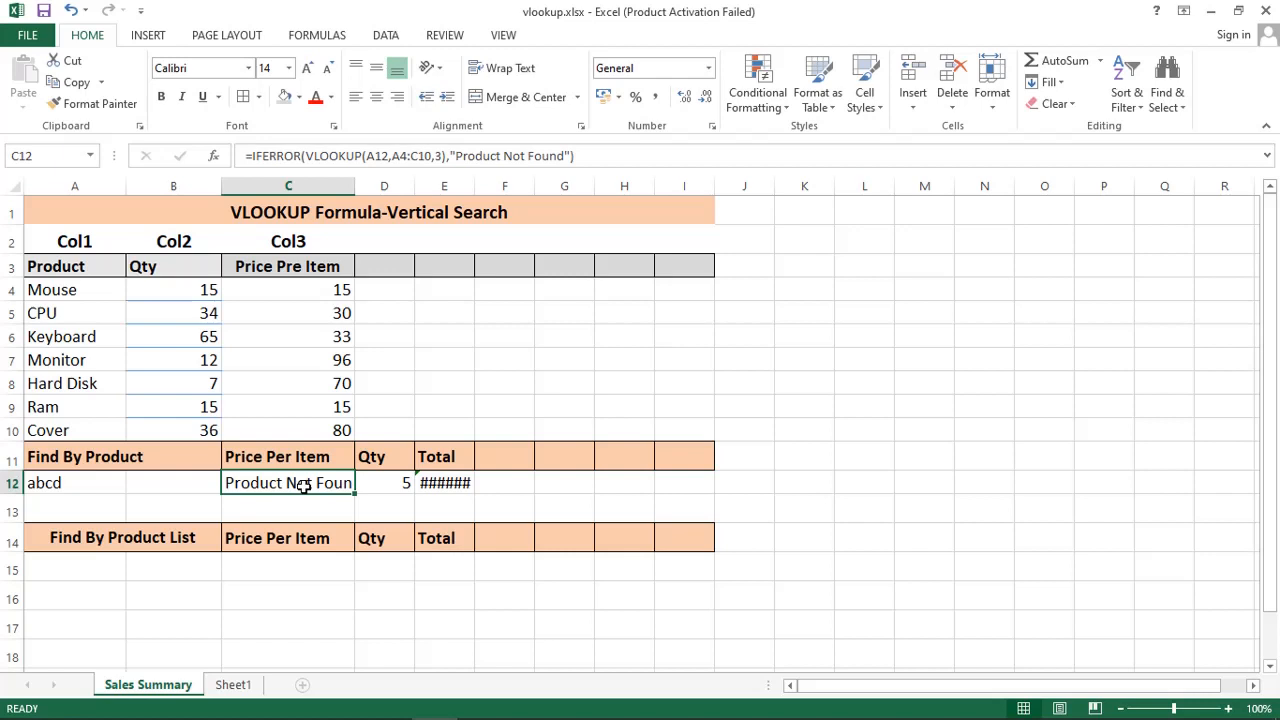
# Step: Look up Ram and then Monitor in A12 against the alphabetically sorted product table
pyautogui.click(89, 484)
pyautogui.write('Ram')
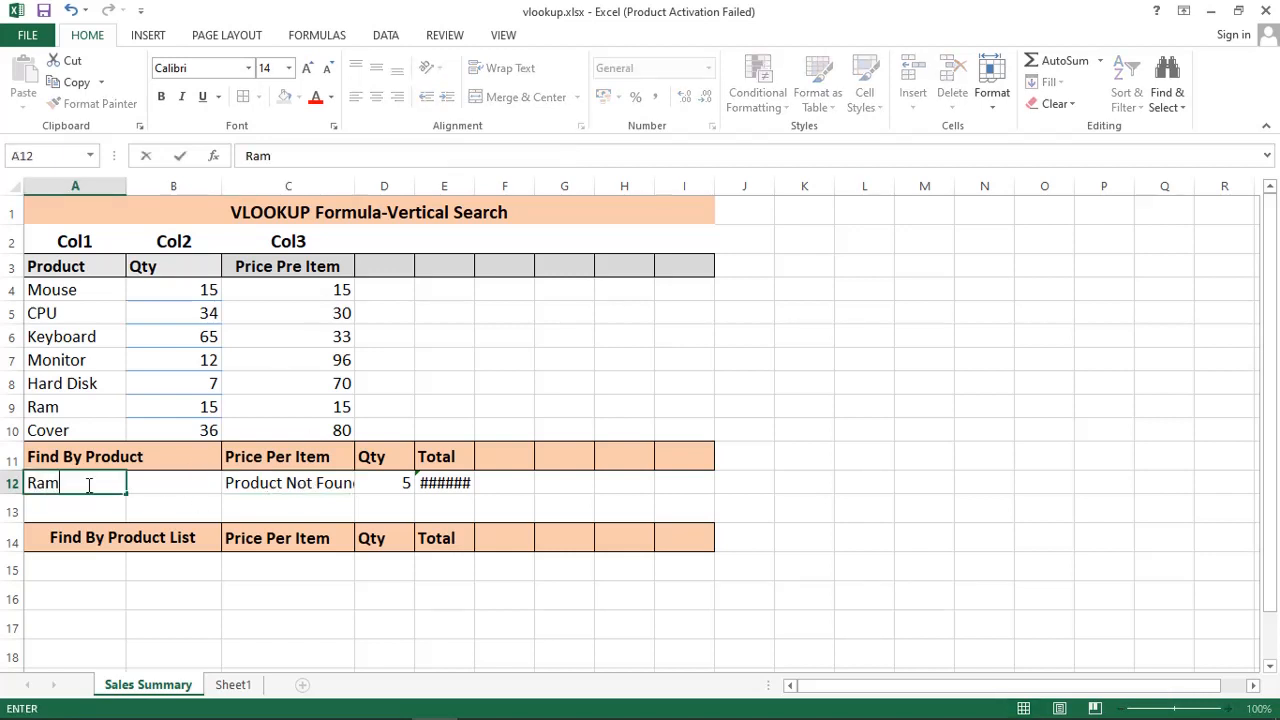
pyautogui.press('Return')
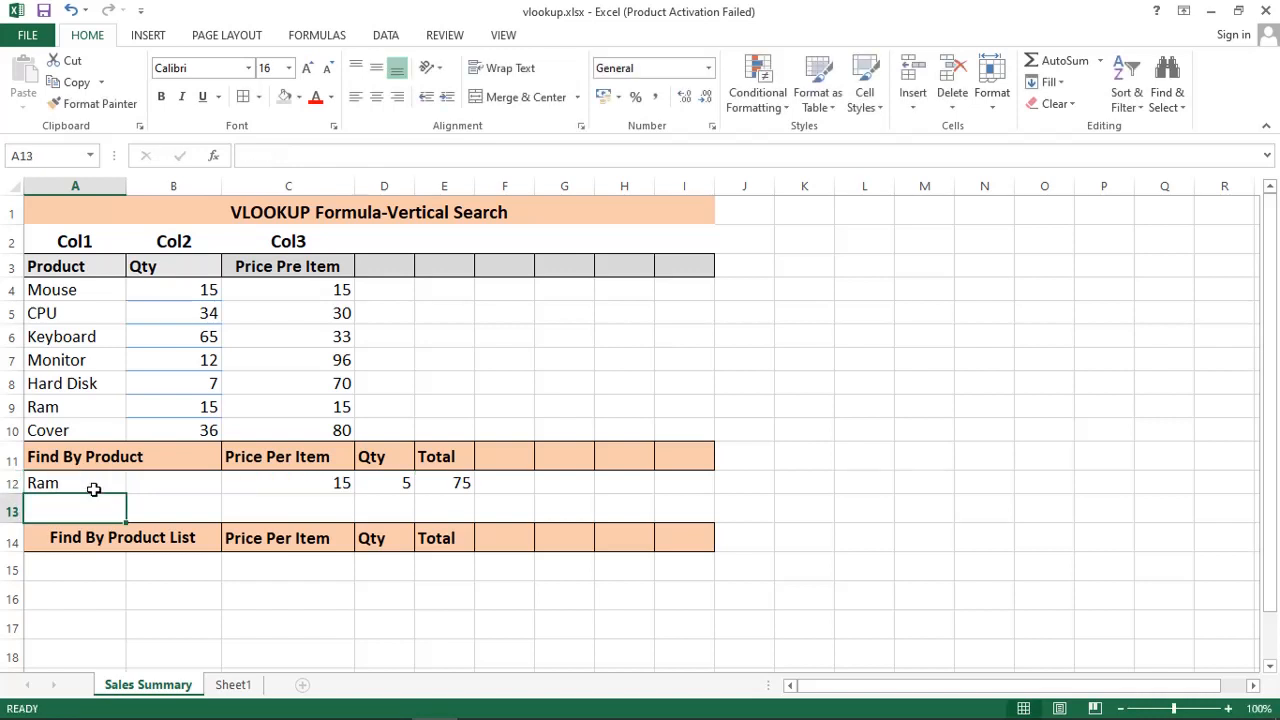
pyautogui.click(77, 483)
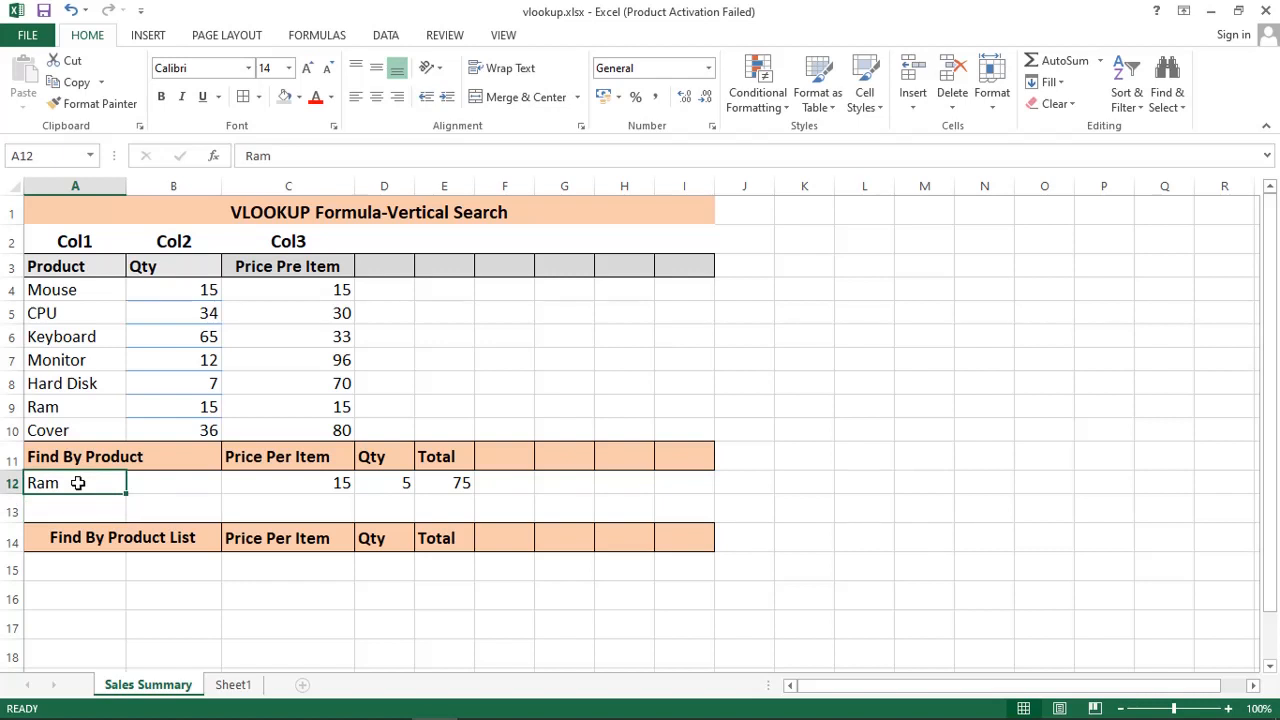
pyautogui.write('Monitor')
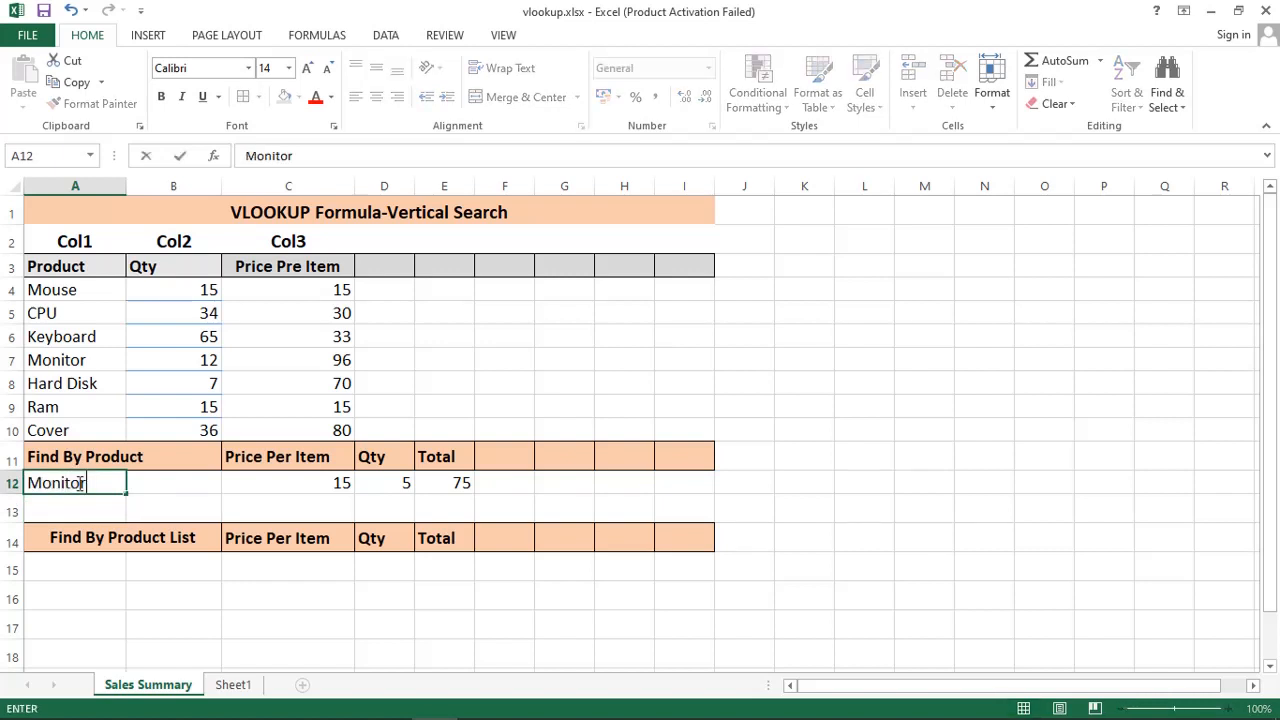
pyautogui.press('Return')
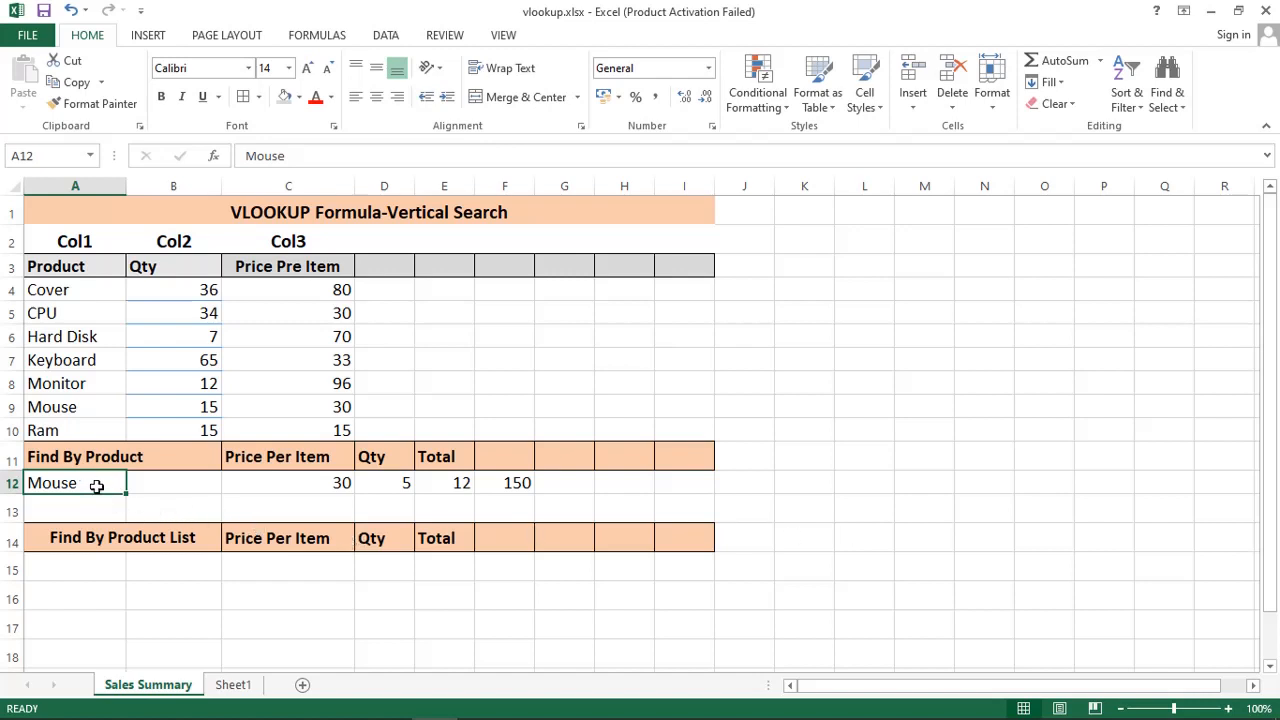
# Step: Change the product in A12 from Mouse to the misspelled Mousa
pyautogui.click(312, 151)
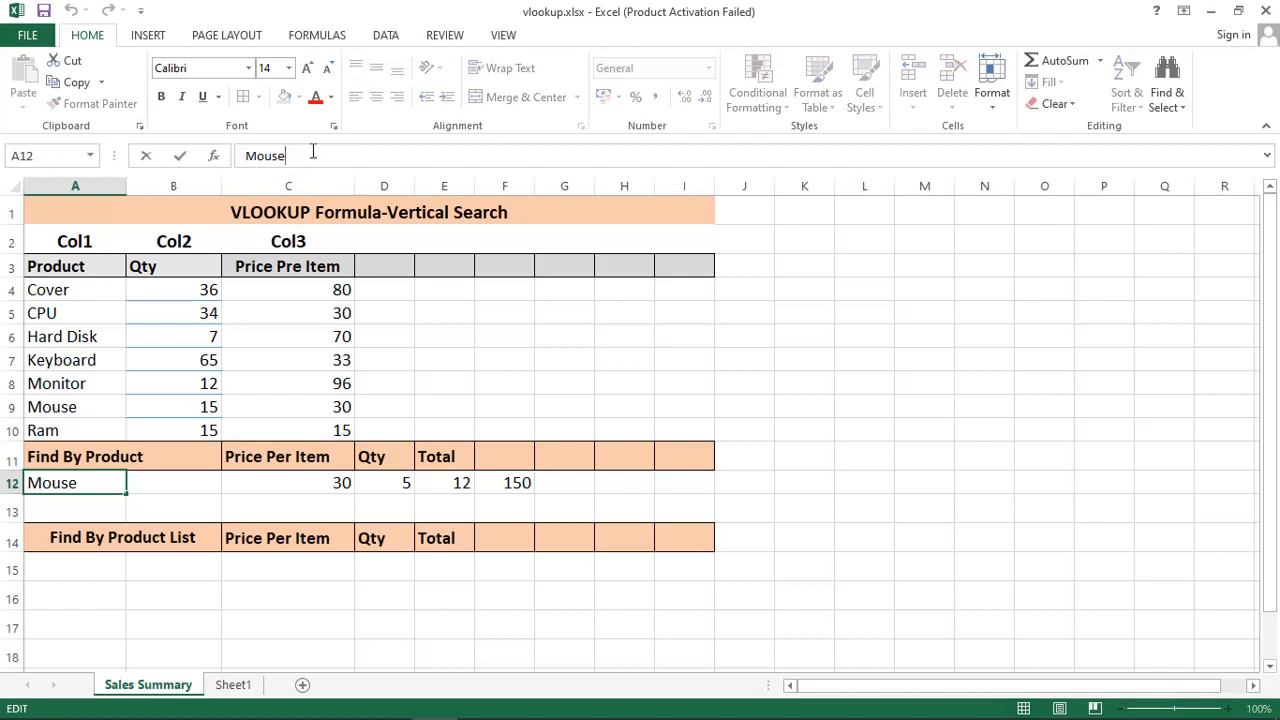
pyautogui.press('BackSpace')
pyautogui.write('a')
pyautogui.press('Return')
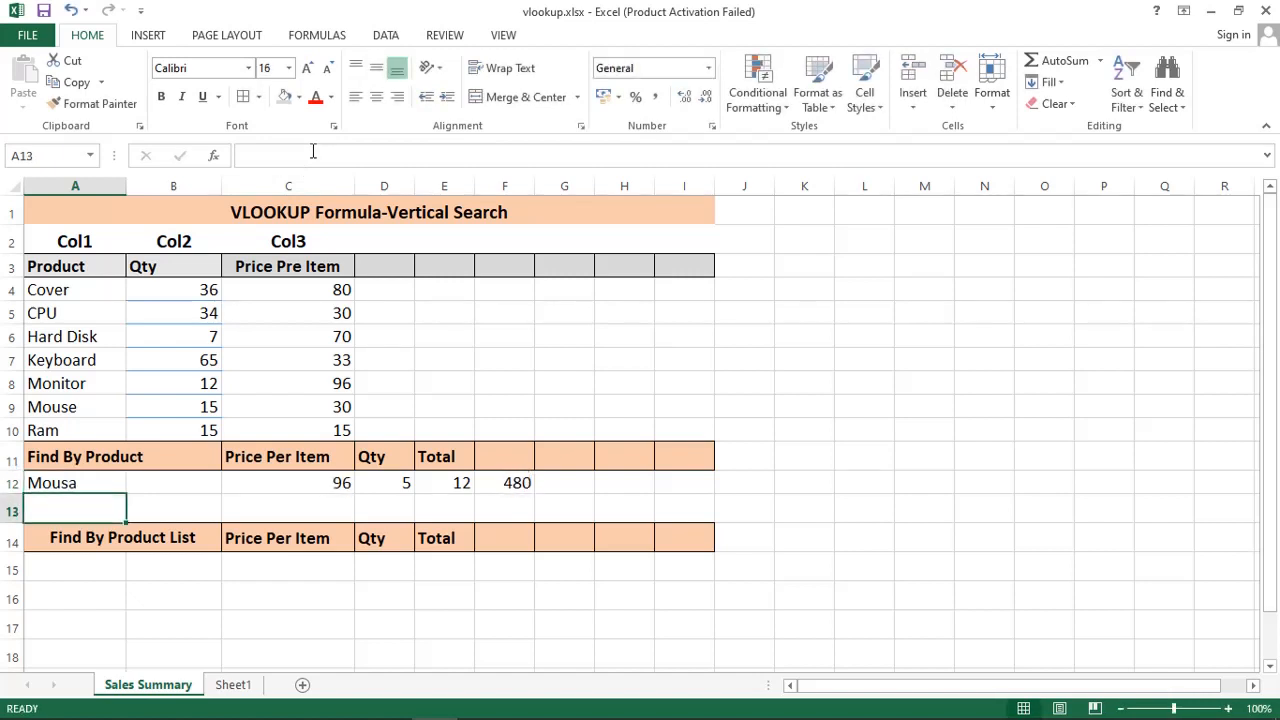
pyautogui.click(62, 484)
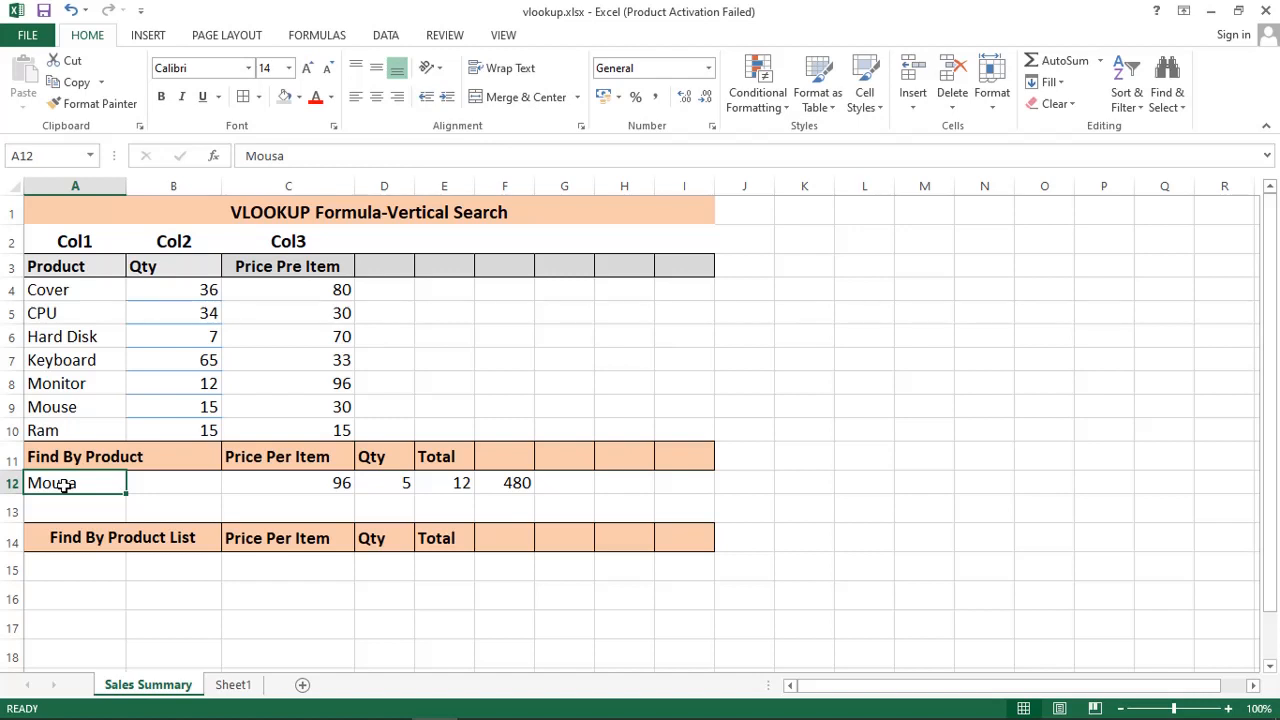
# Step: Compare C12's approximate-match VLOOKUP result with Monitor's price 96 in C8
pyautogui.click(328, 485)
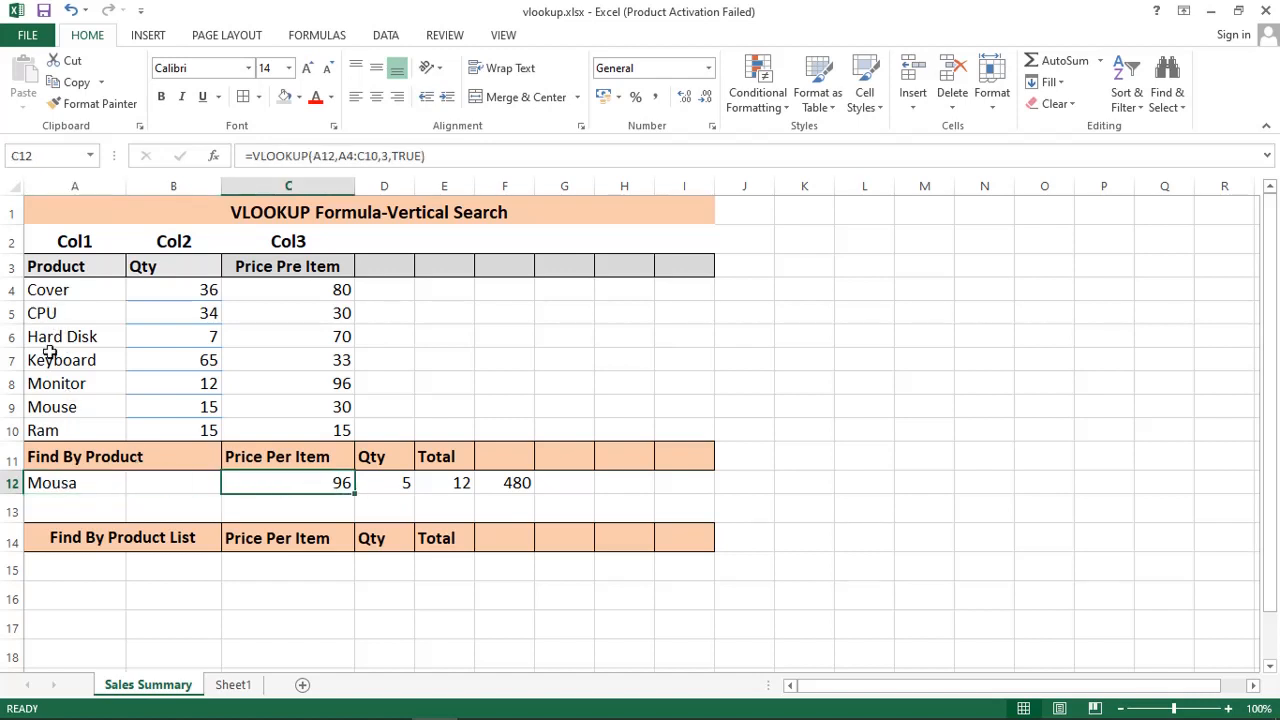
pyautogui.click(62, 392)
pyautogui.click(345, 390)
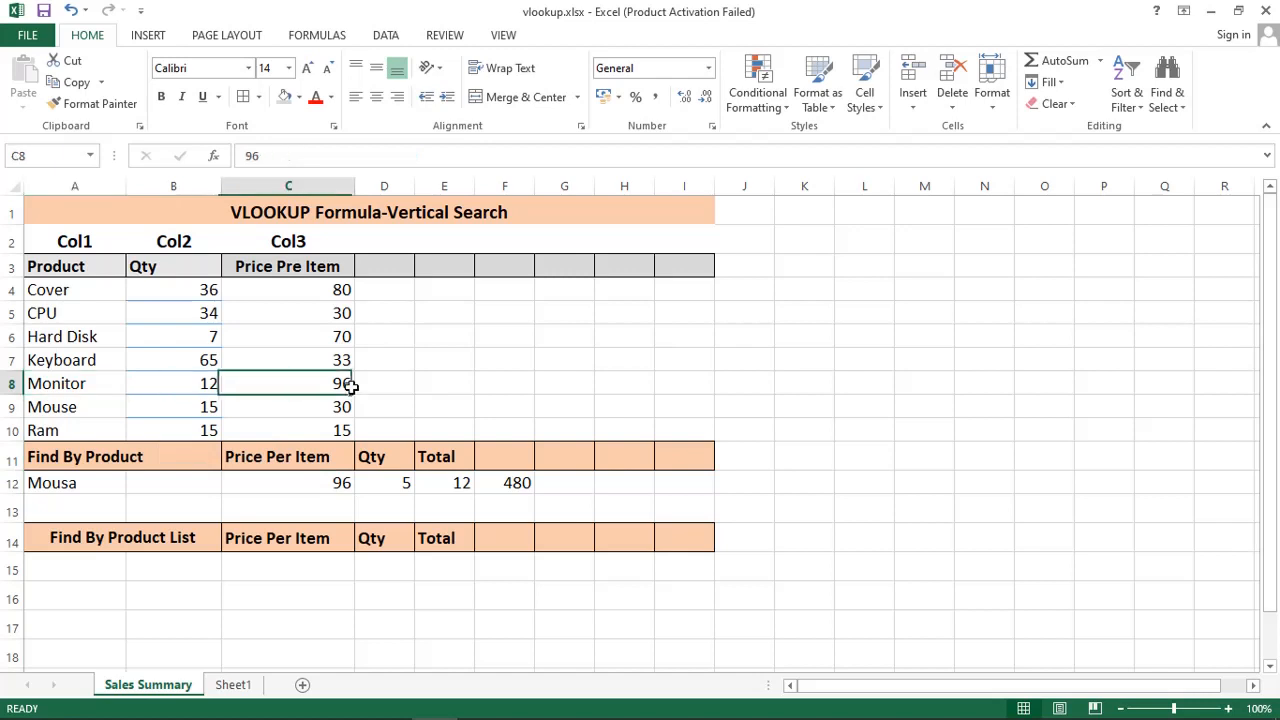
pyautogui.click(143, 489)
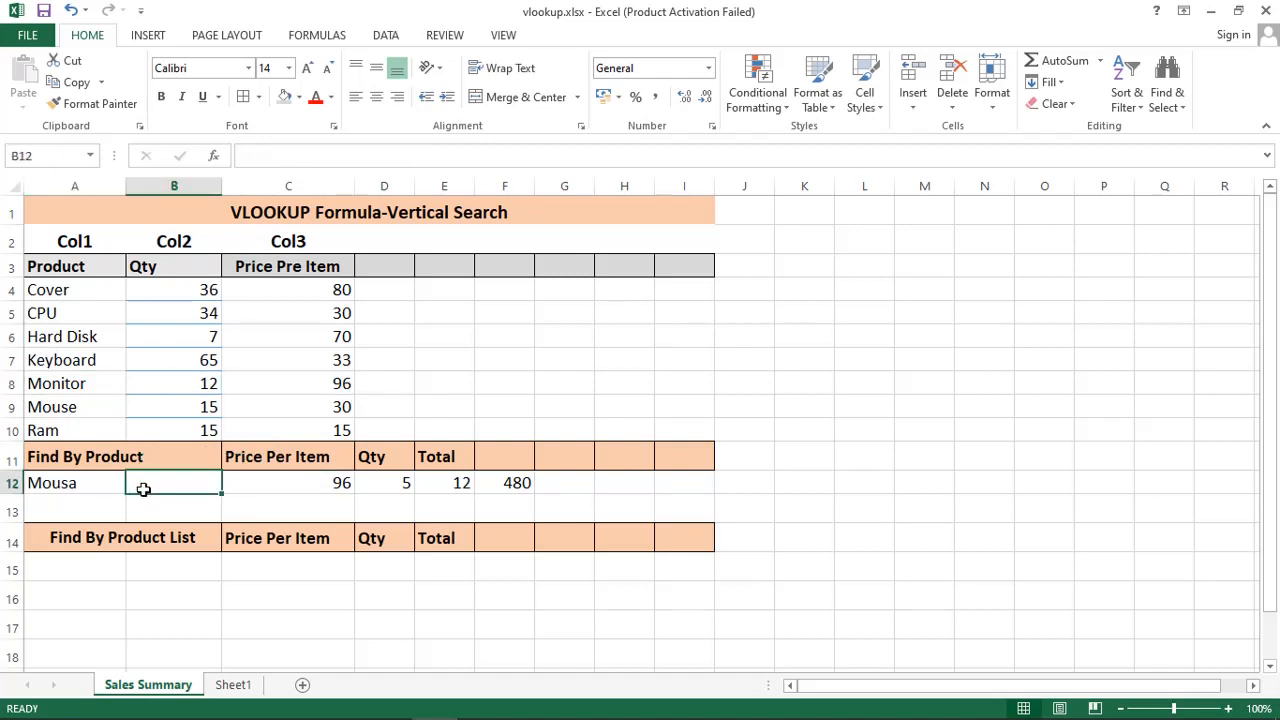
pyautogui.click(75, 483)
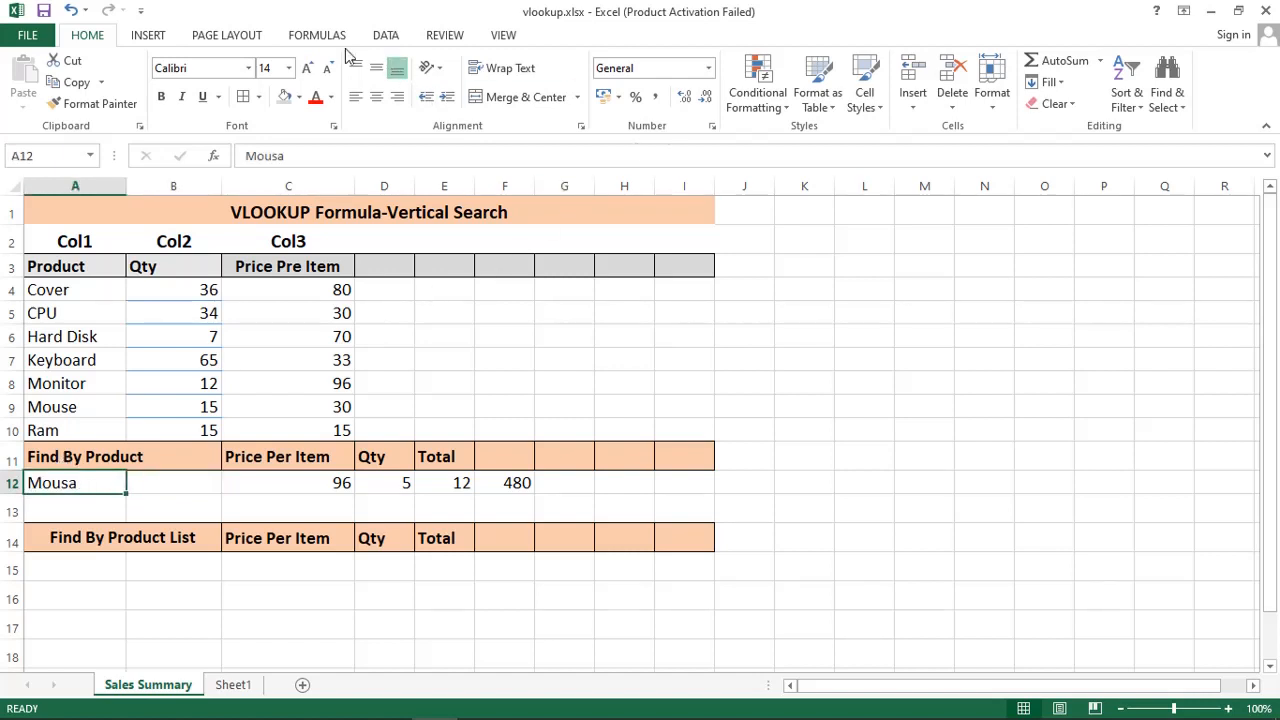
# Step: Apply Data Validation to A12 allowing a List sourced from $A$4:$A$10
pyautogui.click(385, 36)
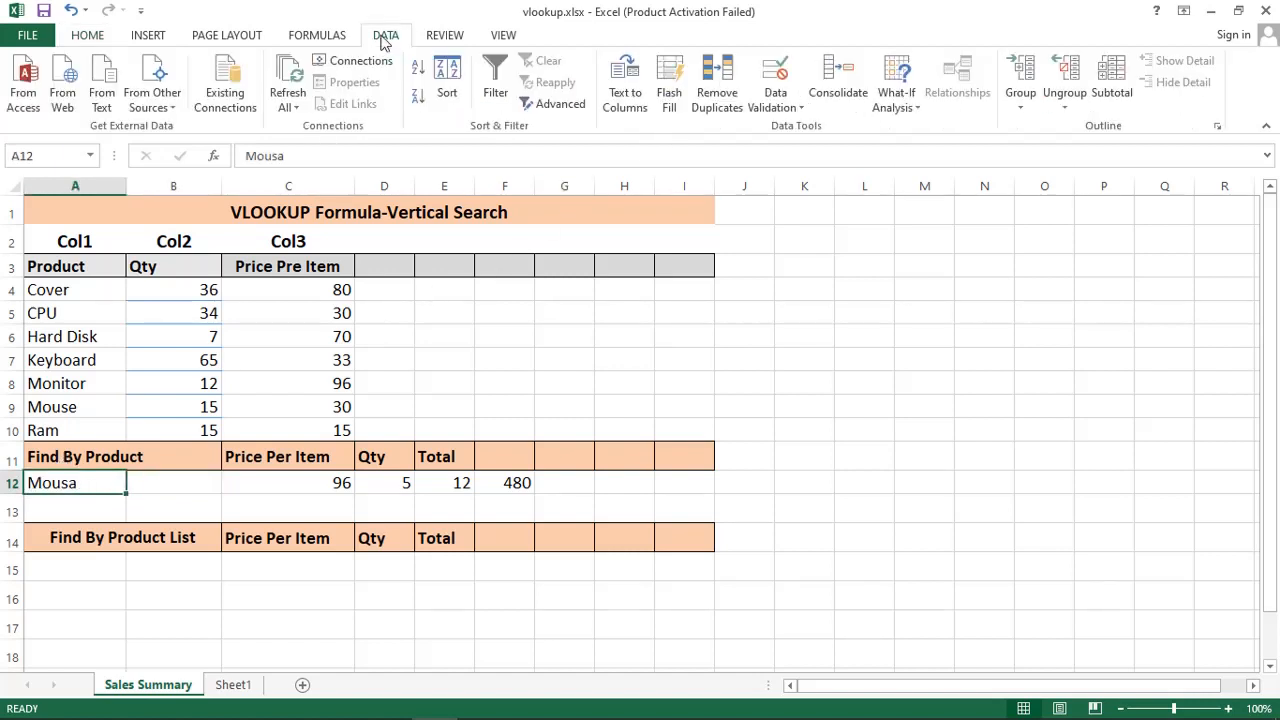
pyautogui.click(772, 108)
pyautogui.click(790, 130)
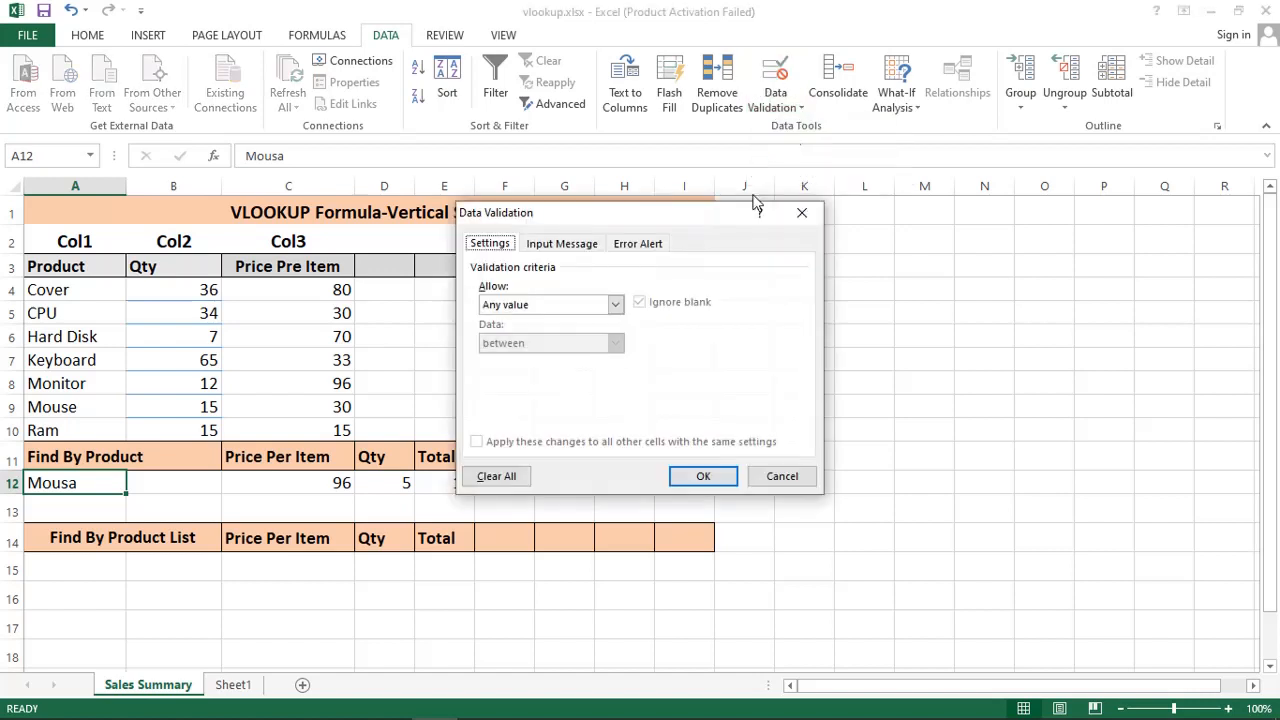
pyautogui.click(556, 304)
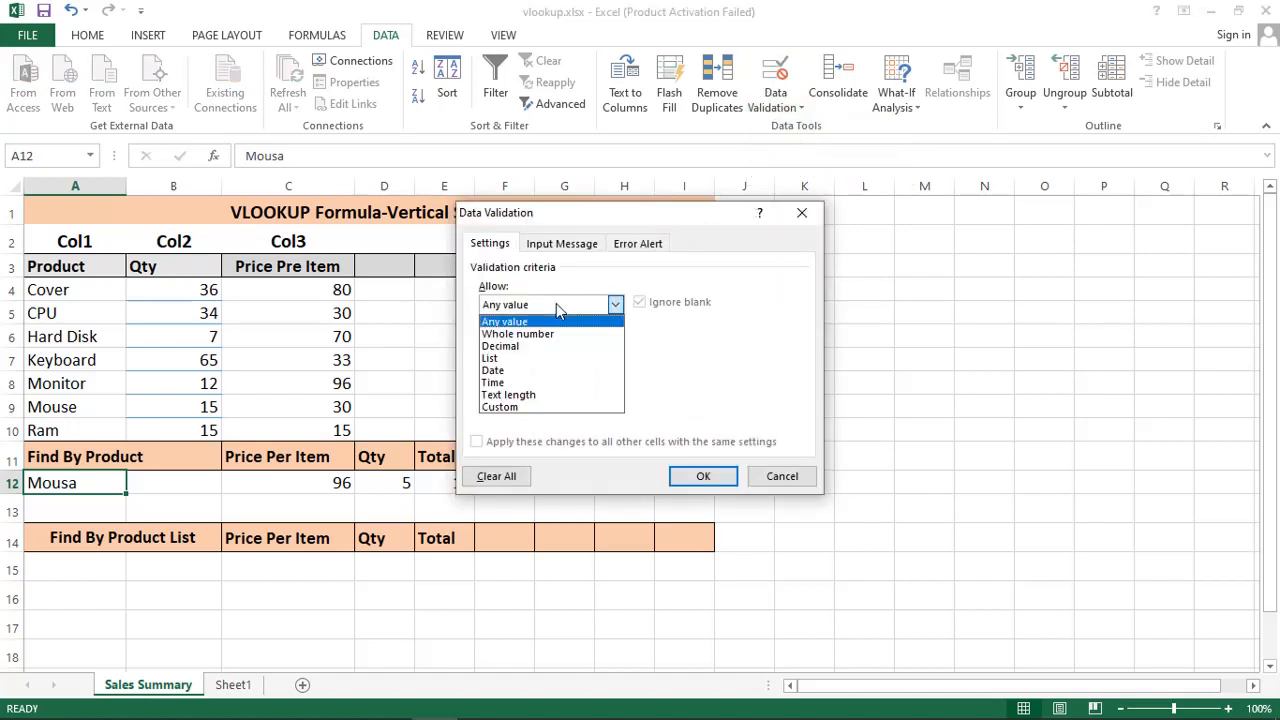
pyautogui.click(500, 358)
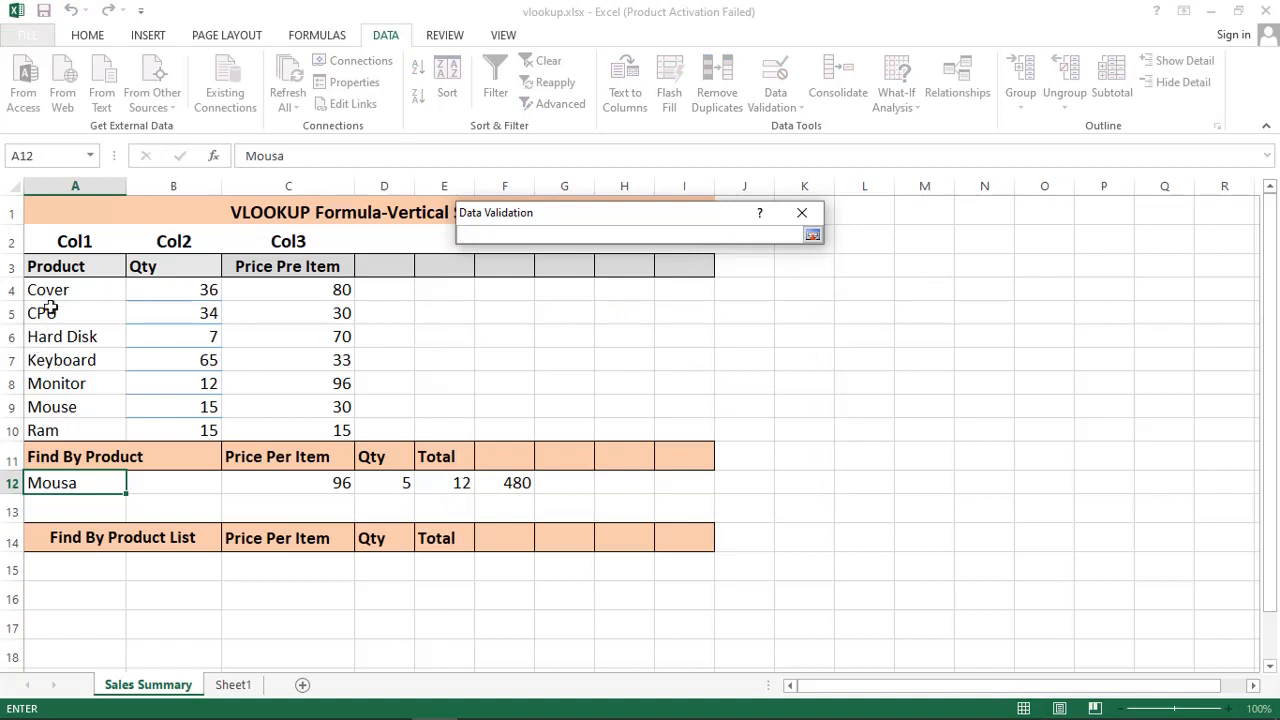
pyautogui.moveTo(51, 289); pyautogui.dragTo(57, 425)
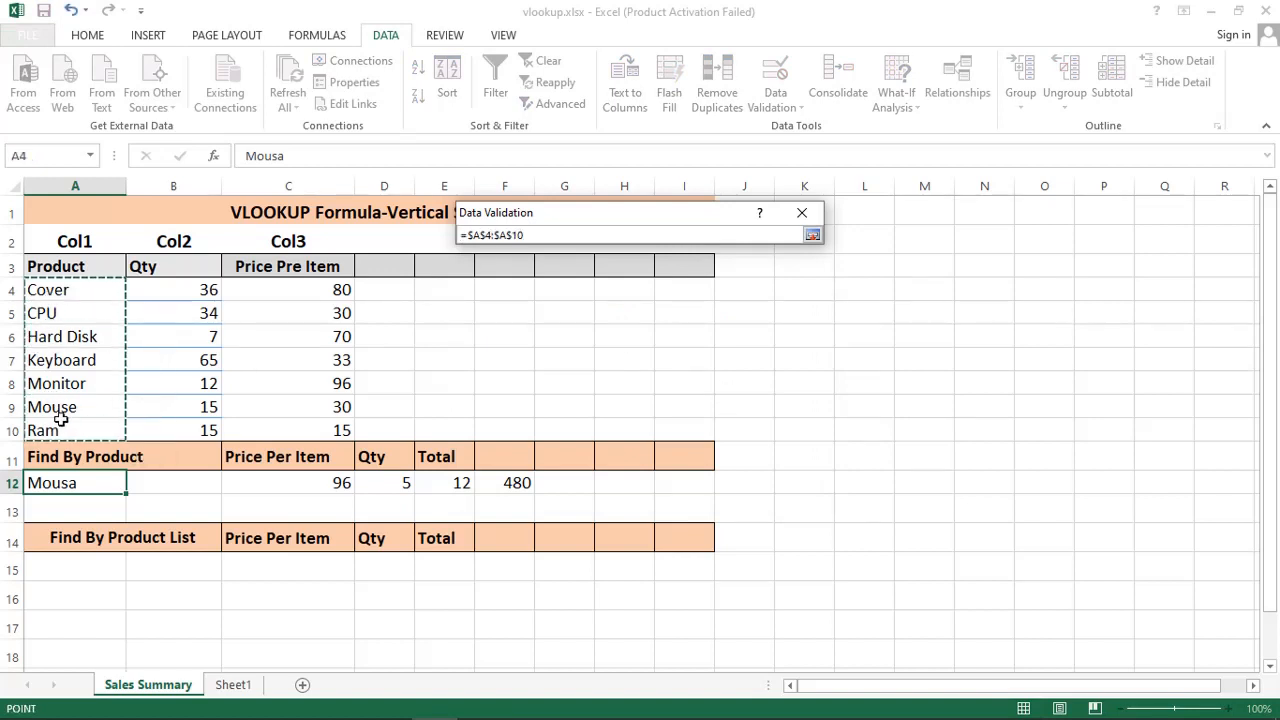
pyautogui.press('Return')
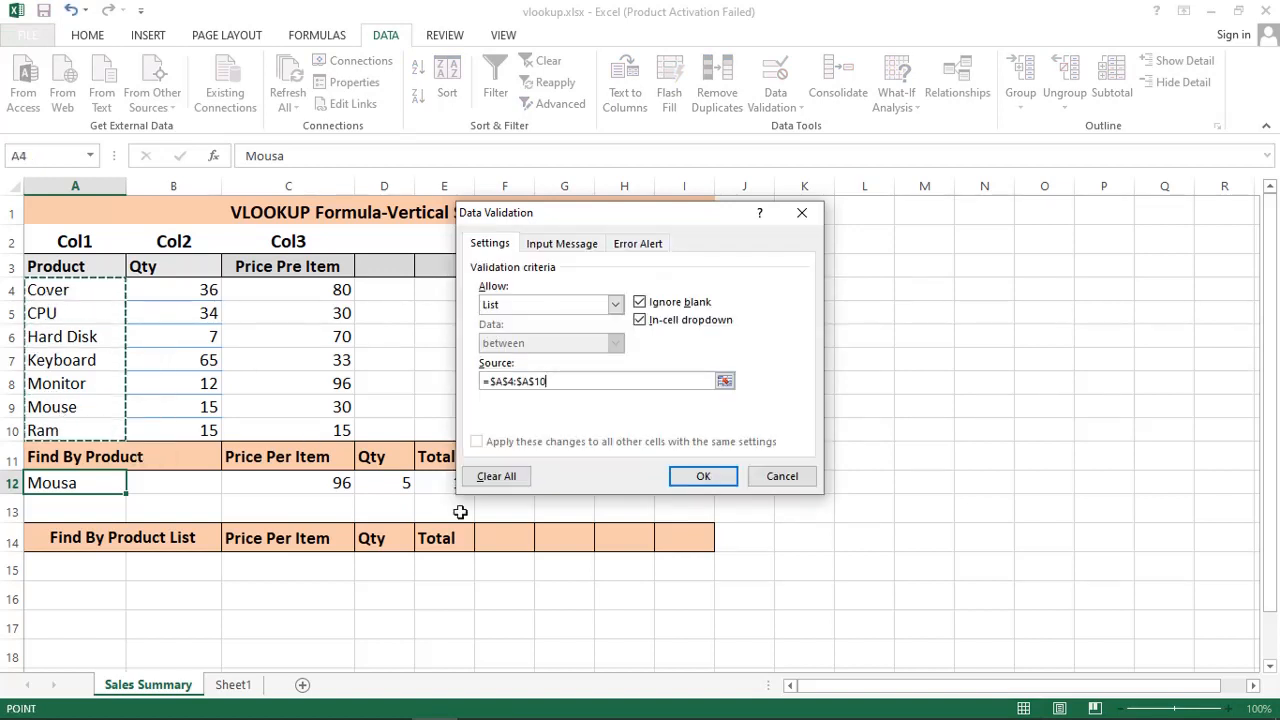
pyautogui.click(703, 476)
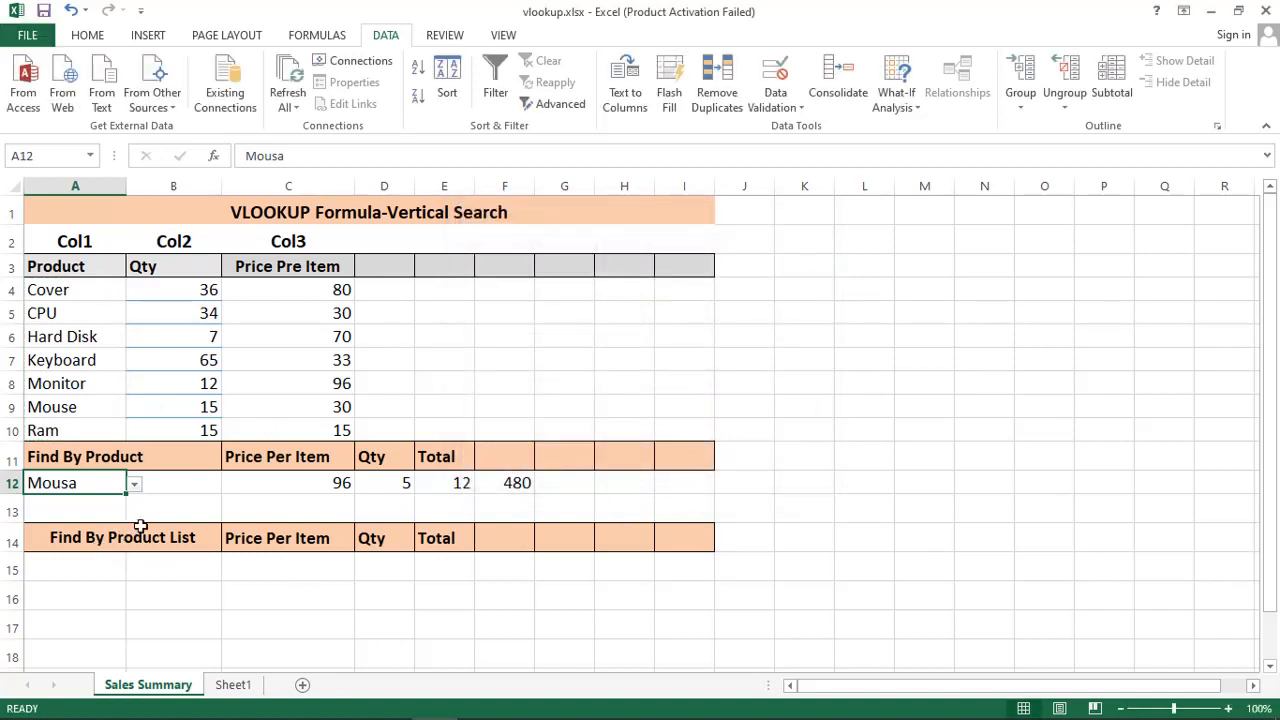
# Step: Choose Cover, then CPU, then Hard Disk from A12's product dropdown
pyautogui.click(134, 484)
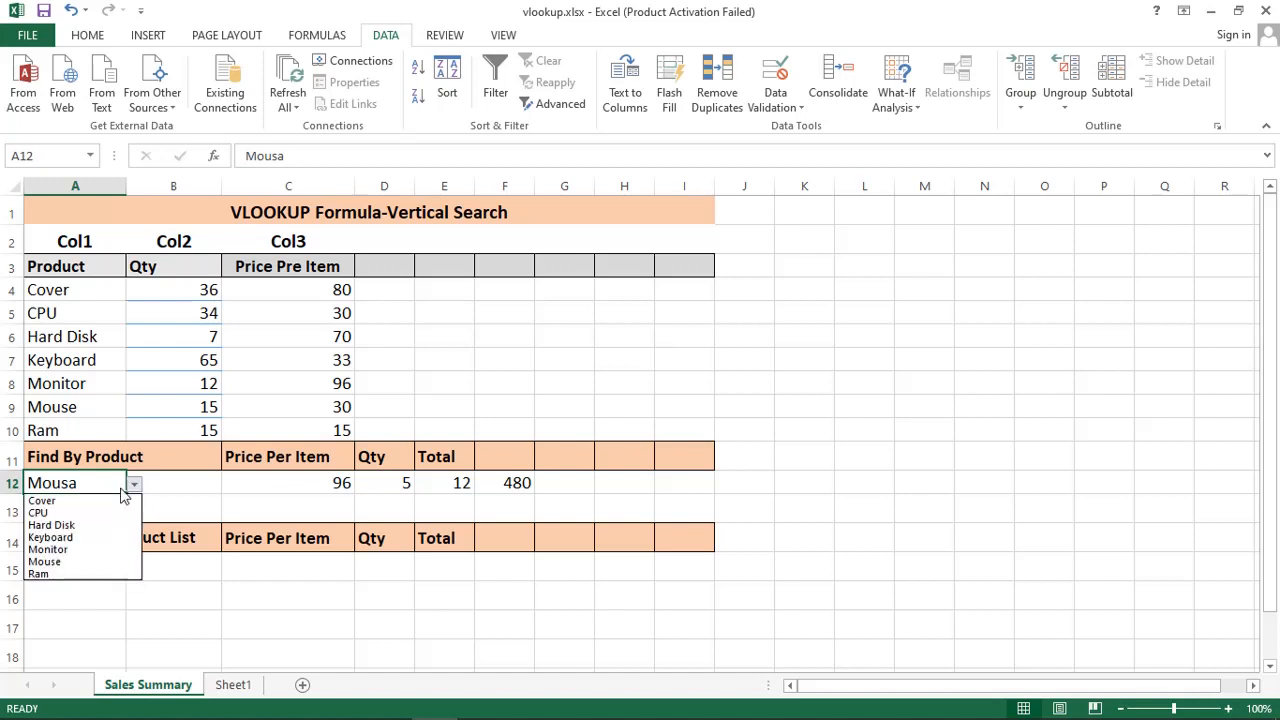
pyautogui.click(60, 500)
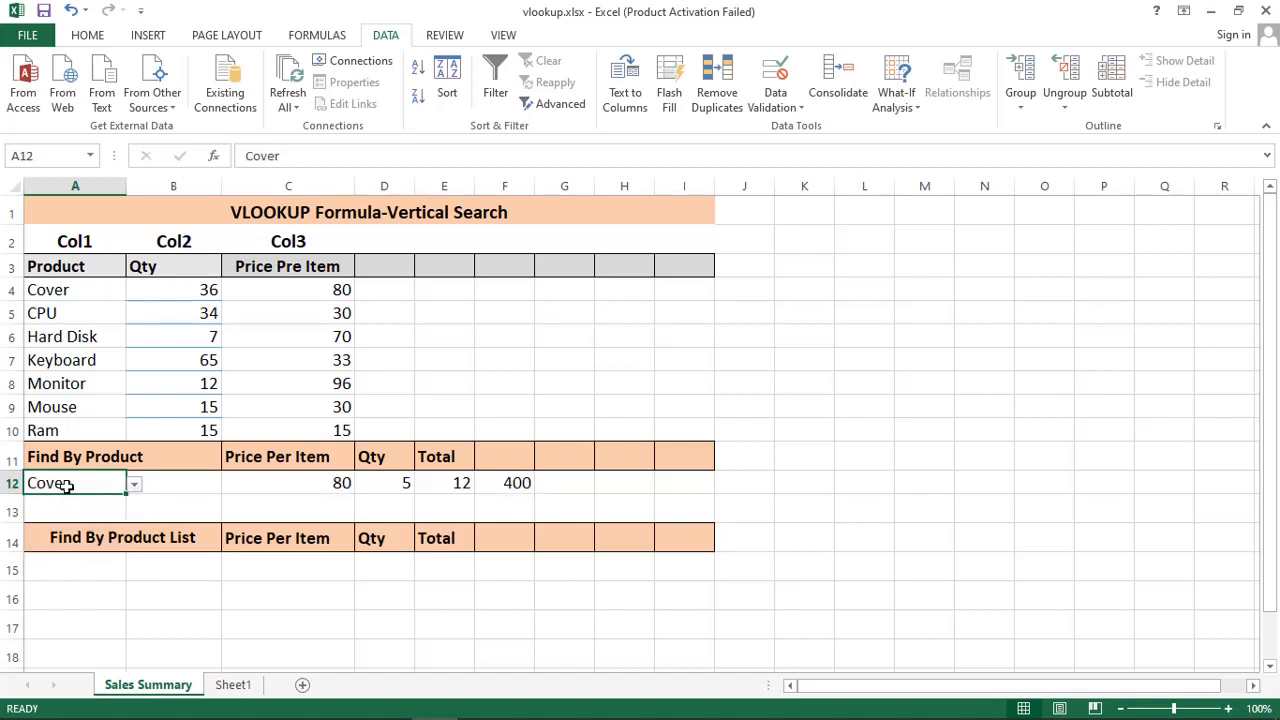
pyautogui.click(134, 484)
pyautogui.click(40, 512)
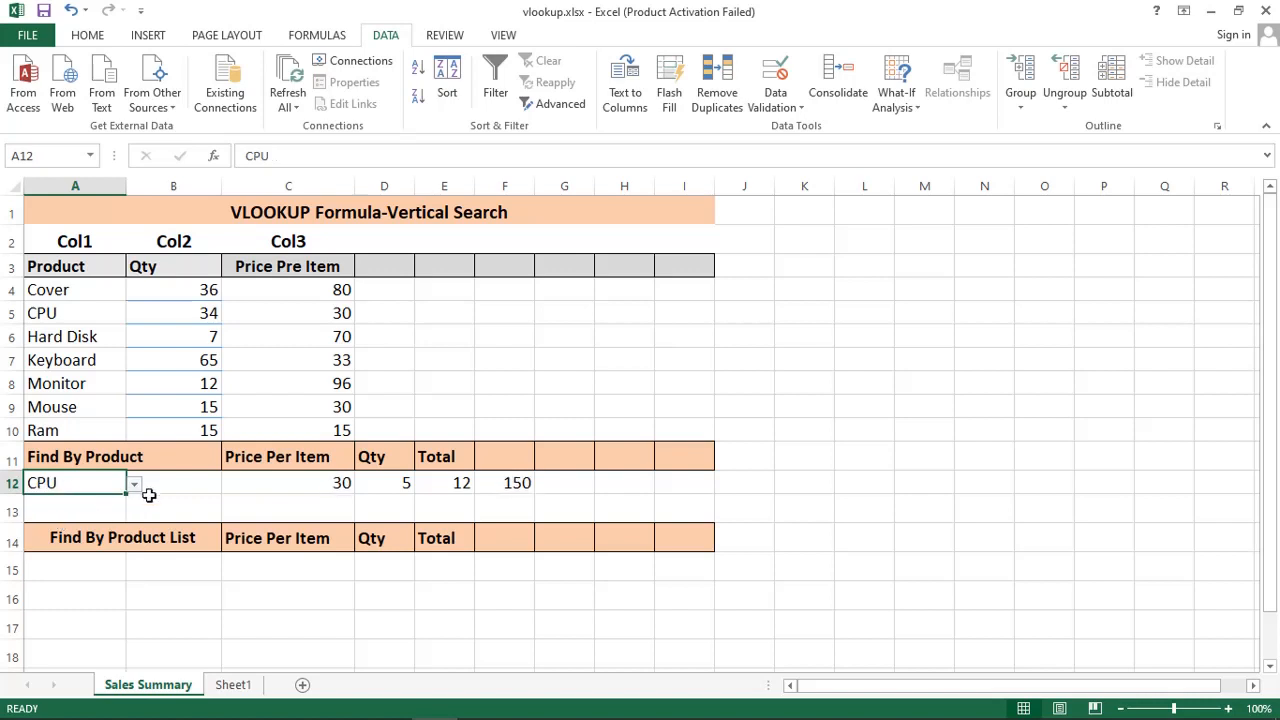
pyautogui.click(134, 484)
pyautogui.click(50, 525)
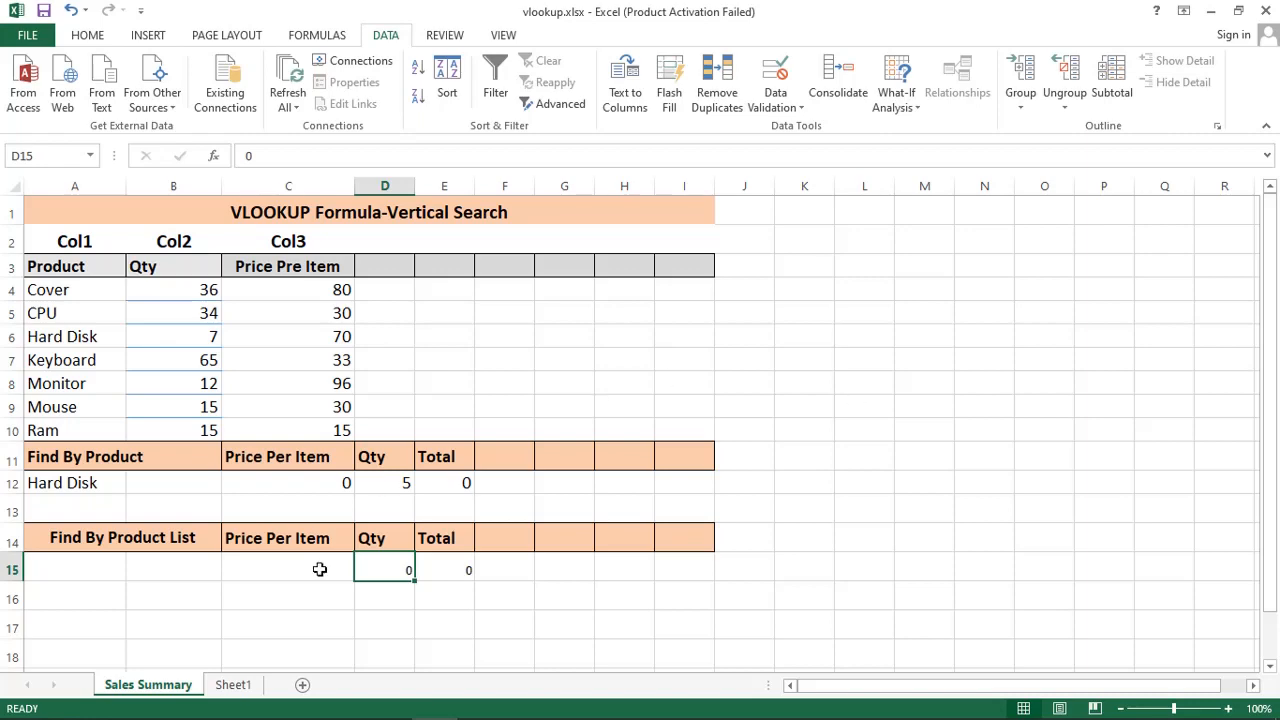
# Step: Enter =VLOOKUP(a15,Sheet1!A2:C5,3) in C15, selecting the A2:C5 table on Sheet1
pyautogui.click(250, 688)
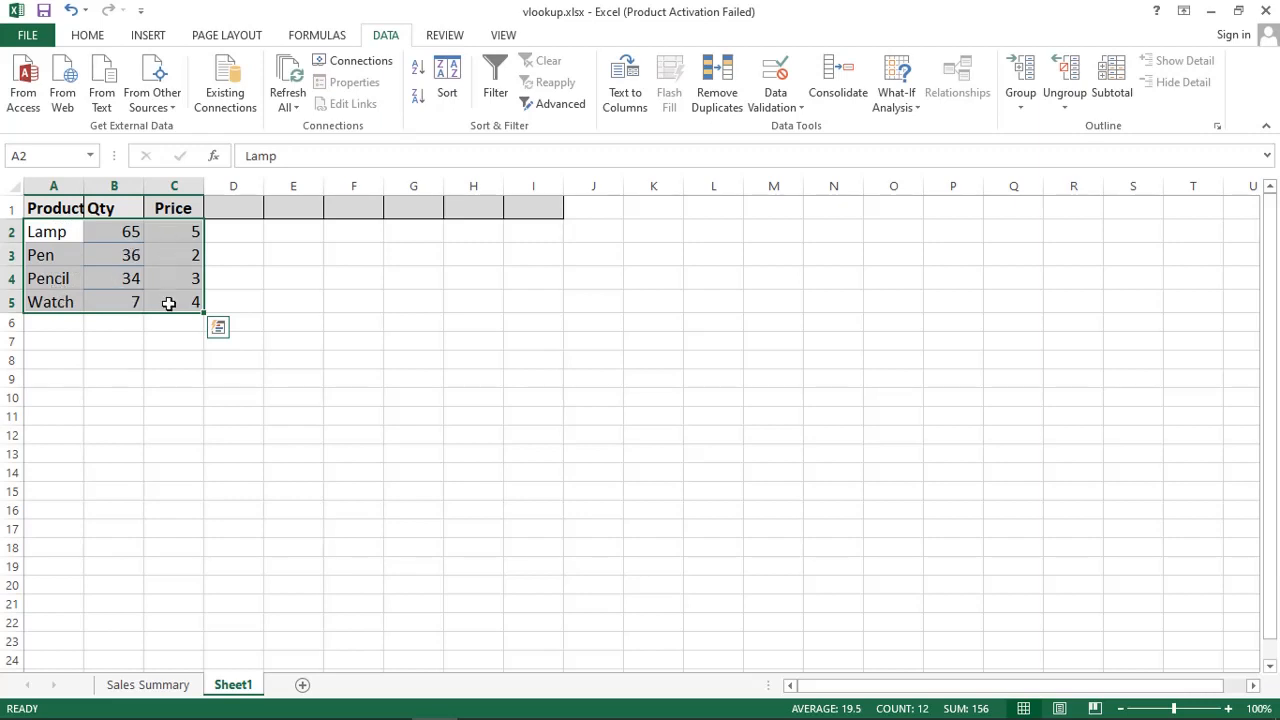
pyautogui.click(140, 686)
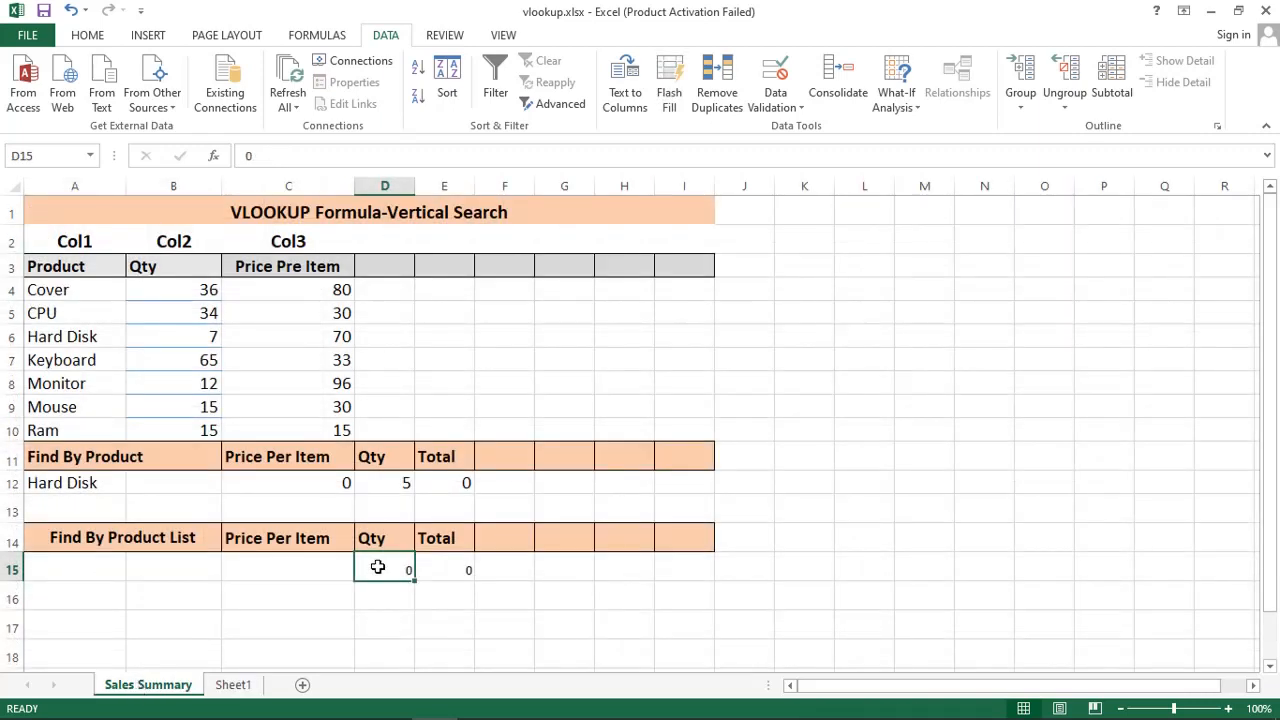
pyautogui.click(291, 571)
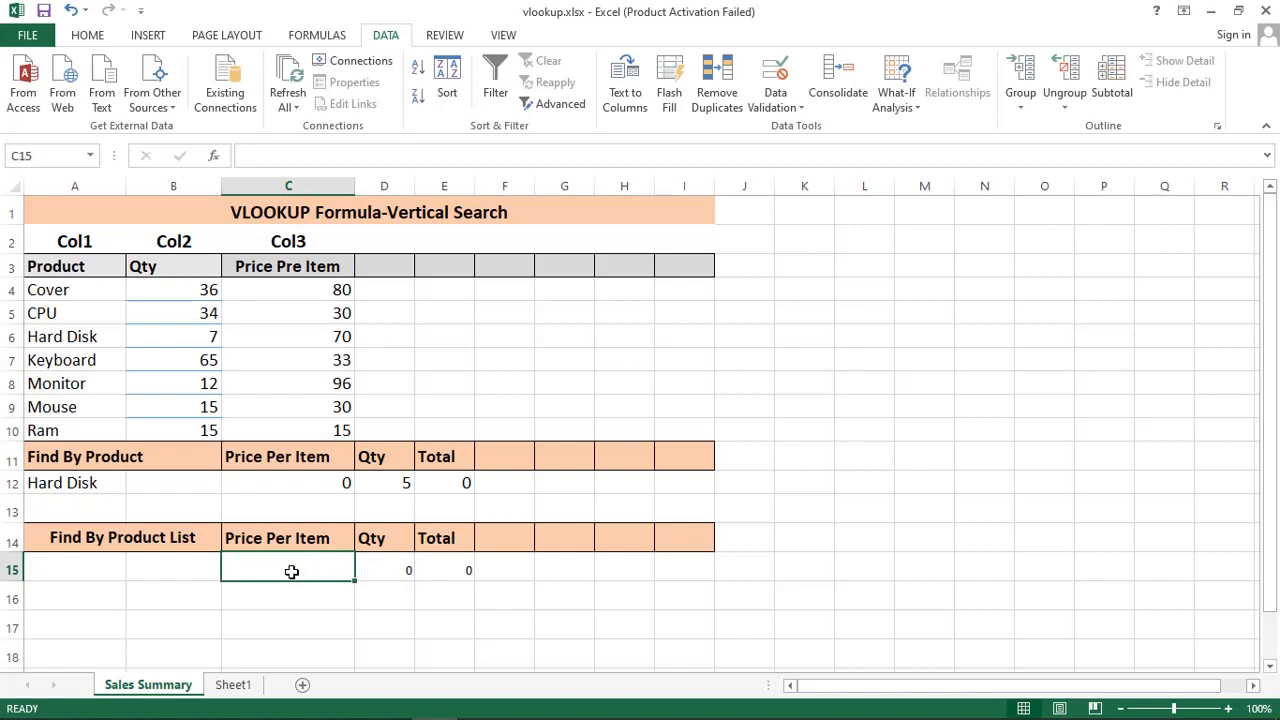
pyautogui.write('=V')
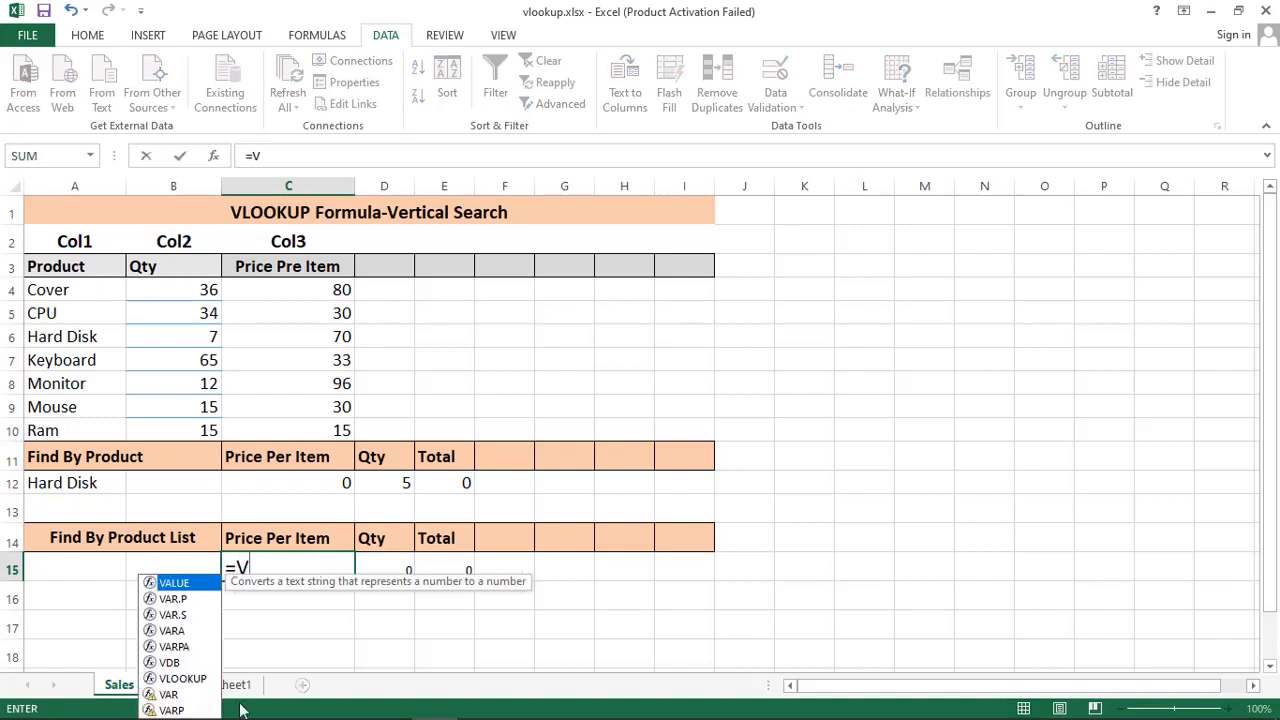
pyautogui.click(197, 681)
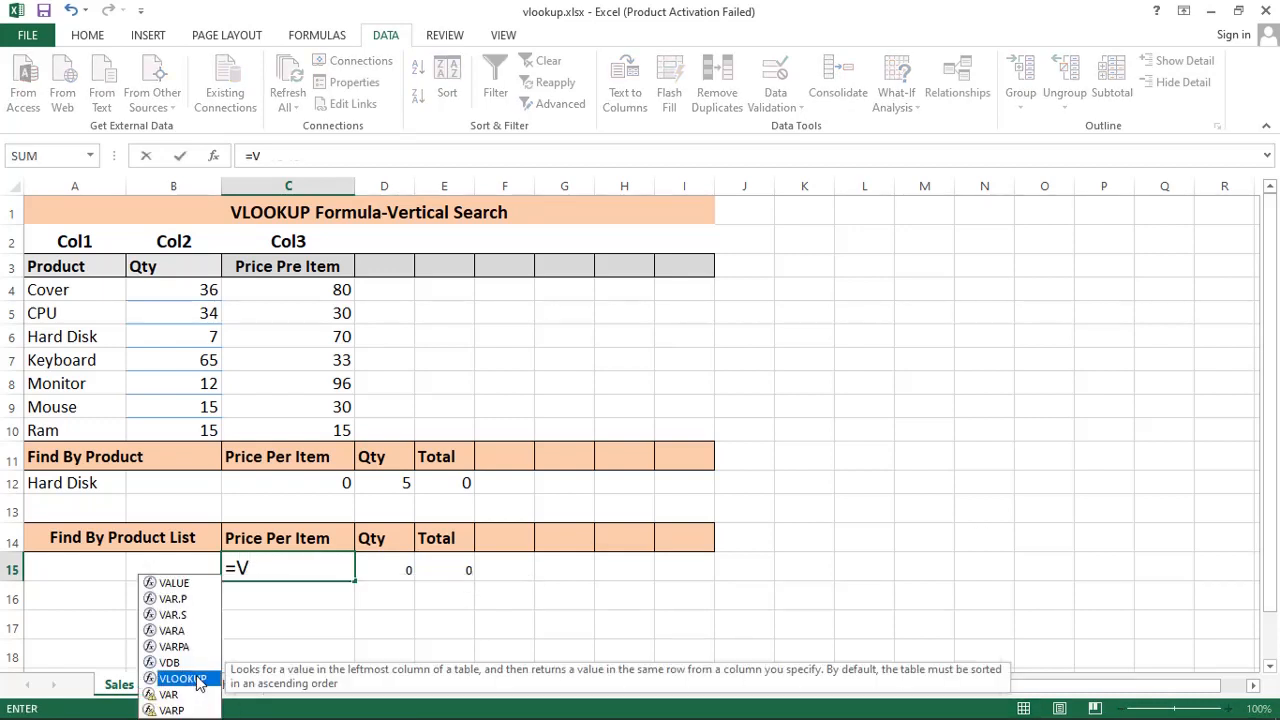
pyautogui.doubleClick(197, 681)
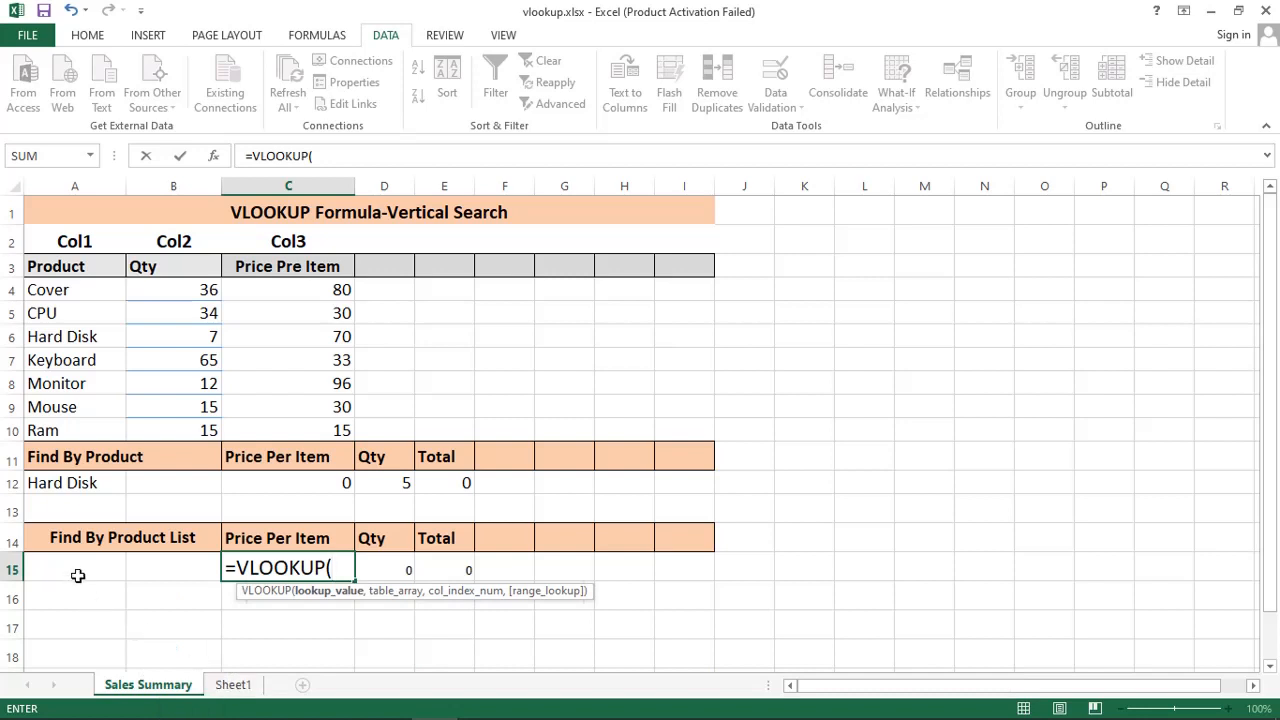
pyautogui.write('a1')
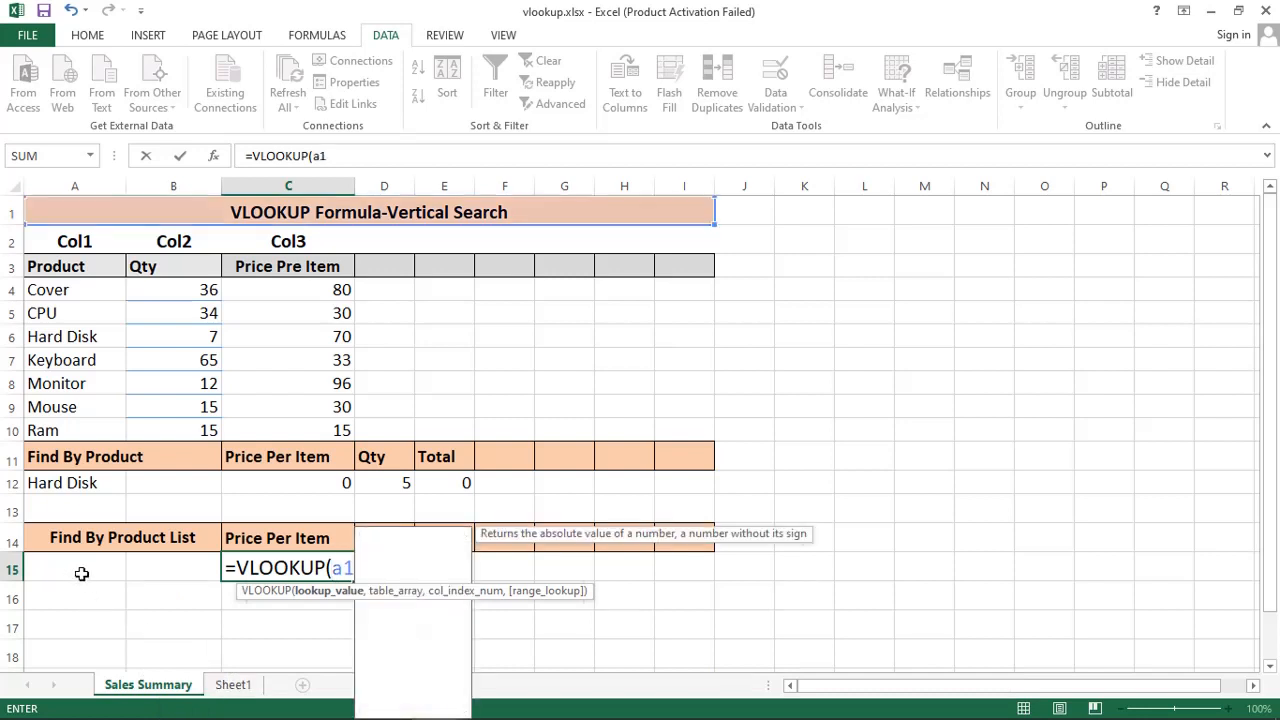
pyautogui.write('5,')
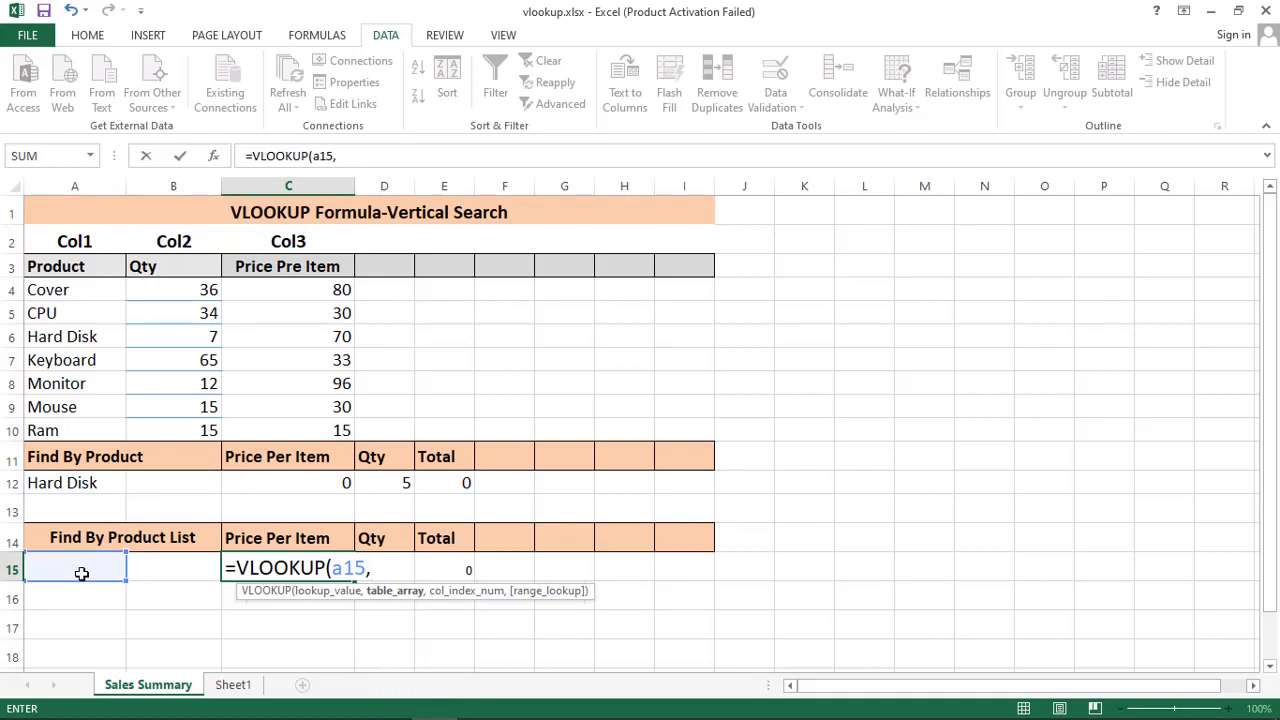
pyautogui.click(233, 684)
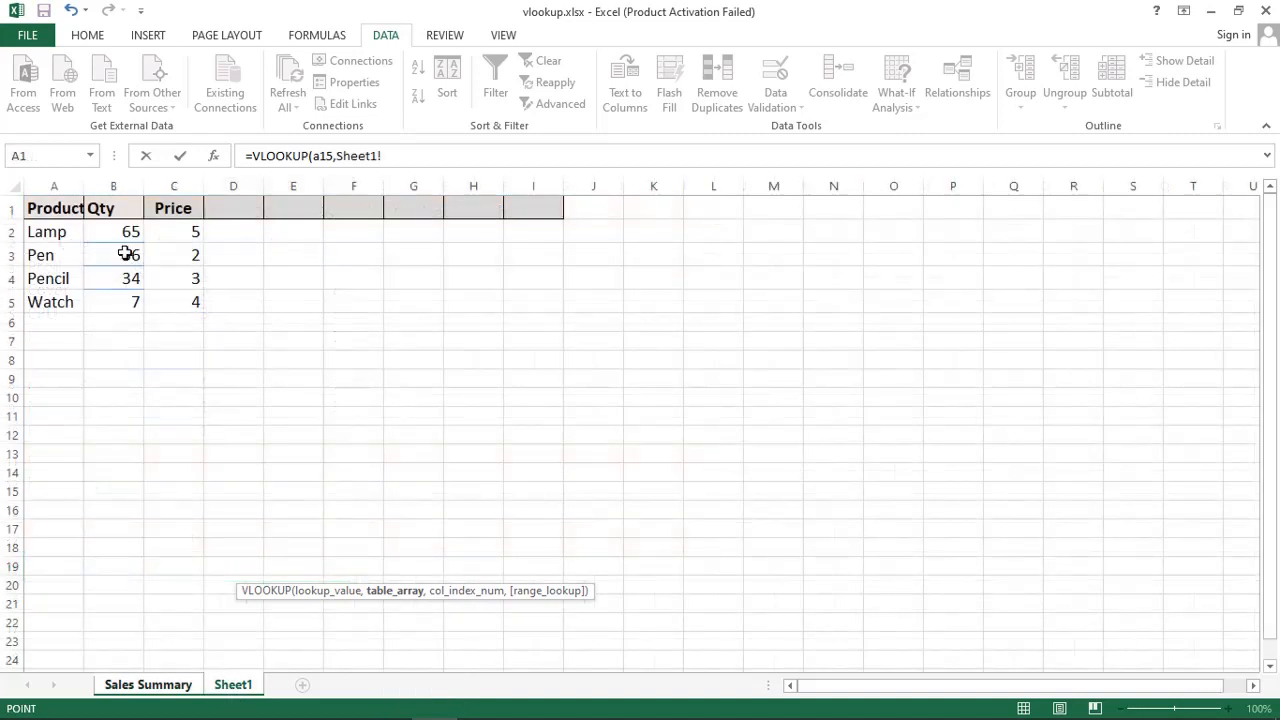
pyautogui.moveTo(50, 238); pyautogui.dragTo(169, 309)
pyautogui.click(441, 152)
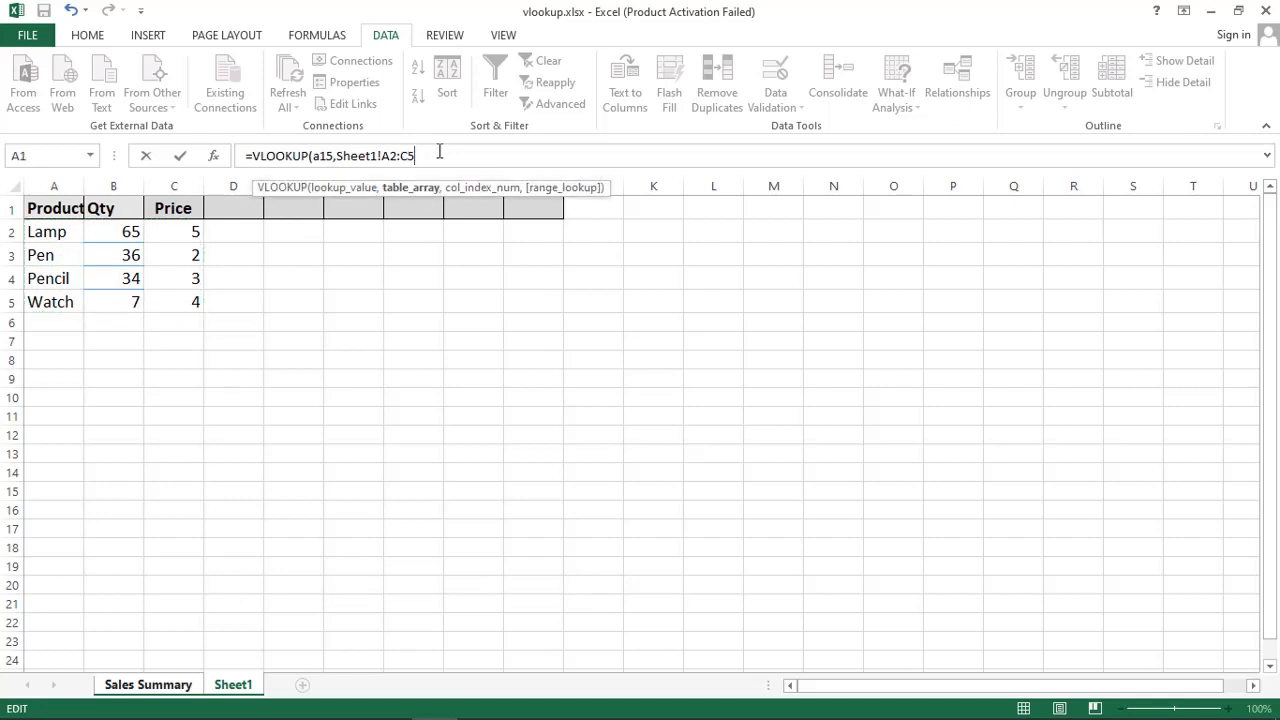
pyautogui.write(',')
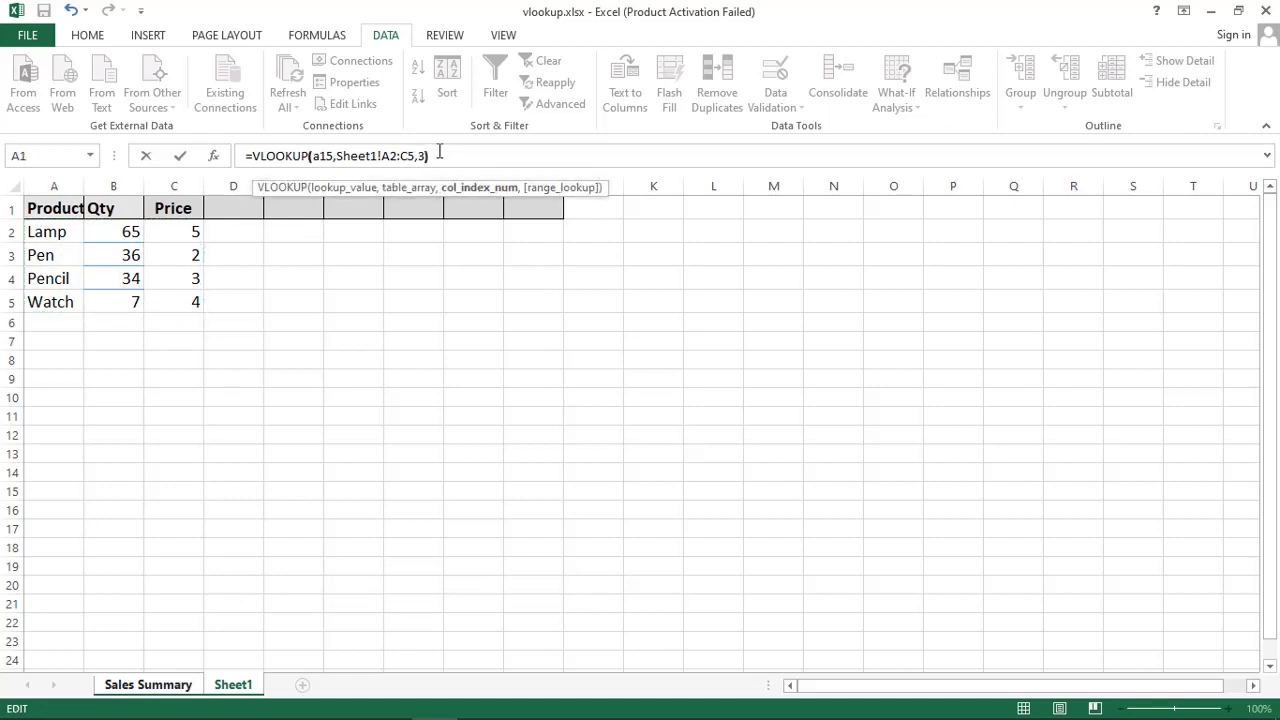
pyautogui.write('3)')
pyautogui.press('Return')
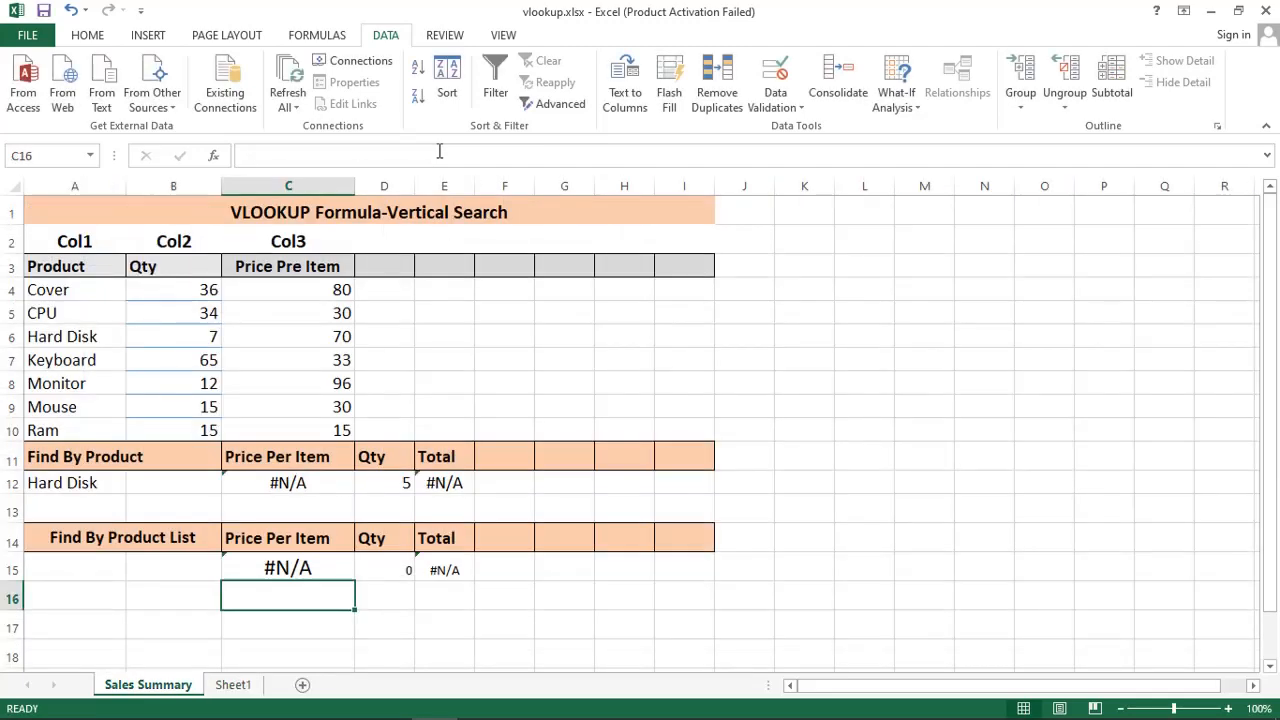
# Step: Enter quantity 12 in D15 and product Lamp in A15
pyautogui.click(436, 570)
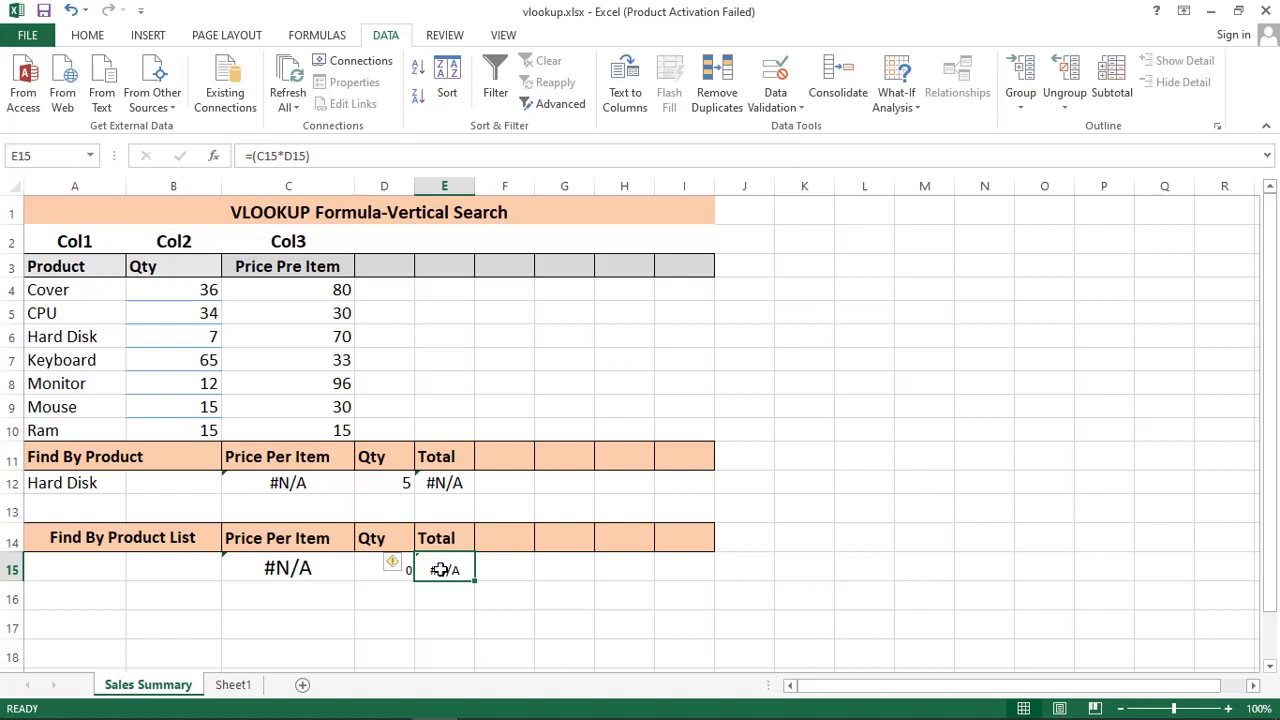
pyautogui.click(389, 572)
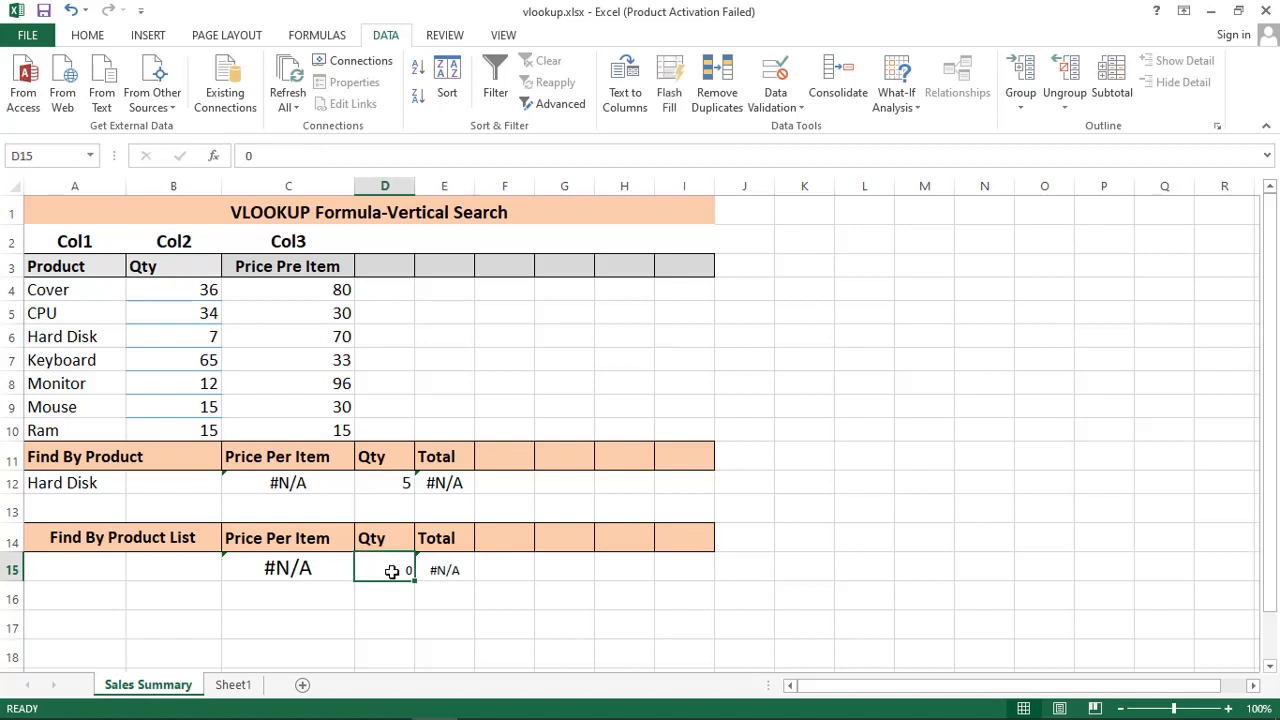
pyautogui.write('12')
pyautogui.click(129, 563)
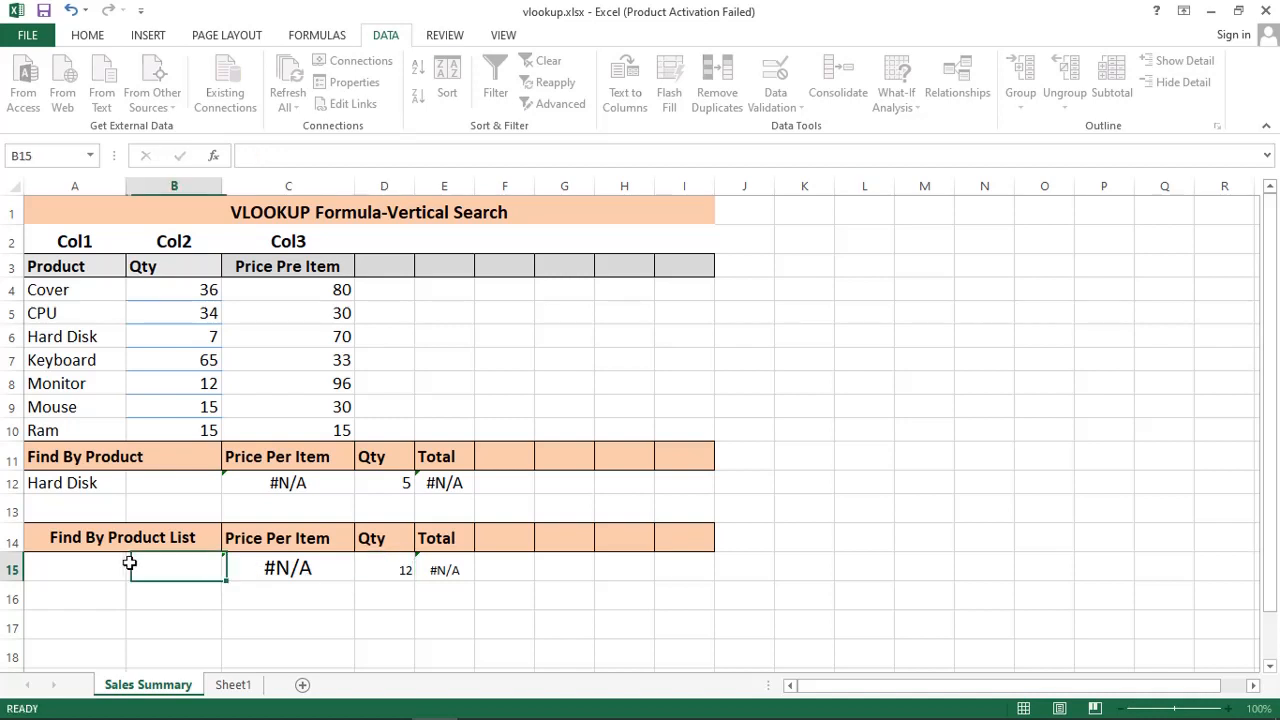
pyautogui.click(63, 572)
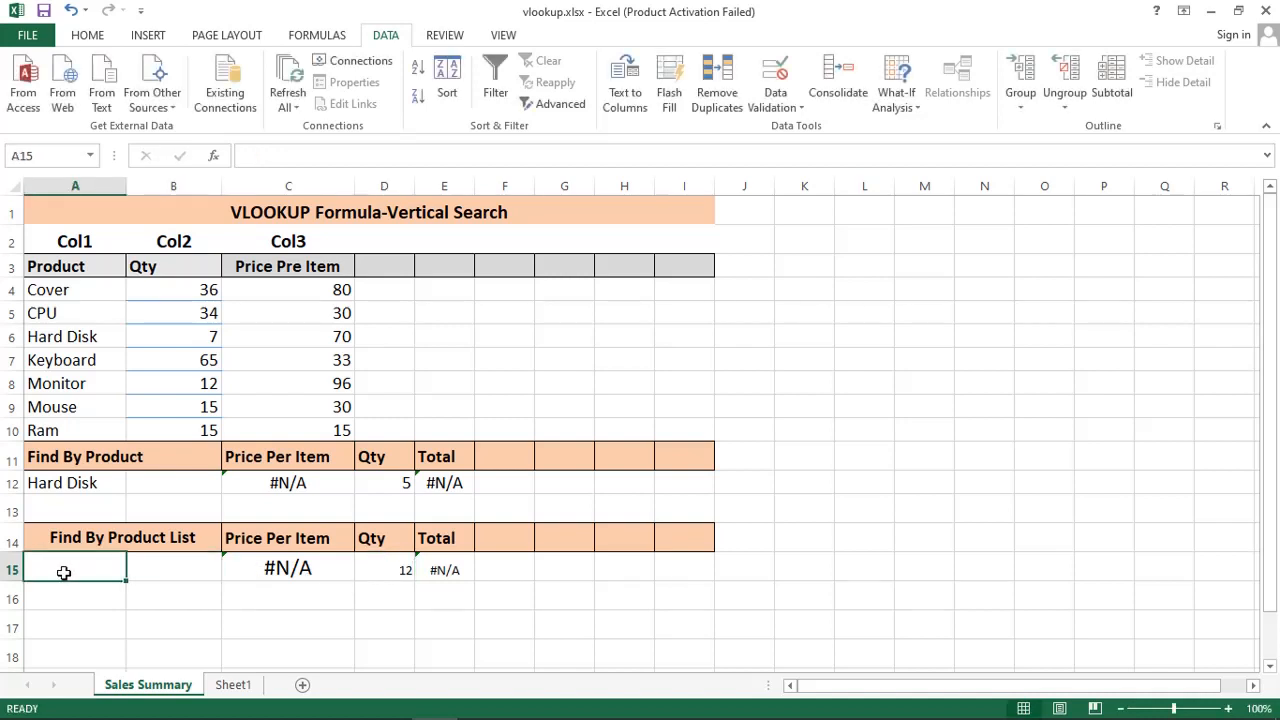
pyautogui.write('Lamp')
pyautogui.press('Return')
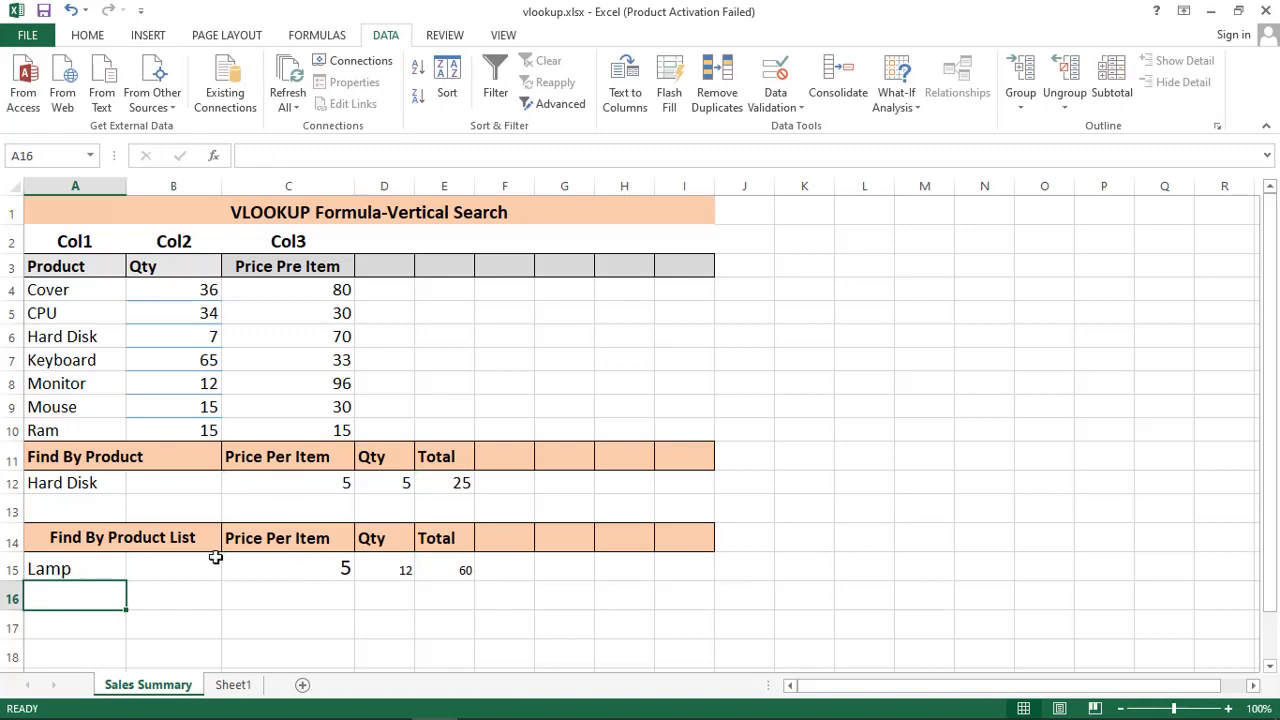
# Step: After checking Sheet1's product names, change A15 to Watch so price 4 and total 48 appear
pyautogui.click(233, 688)
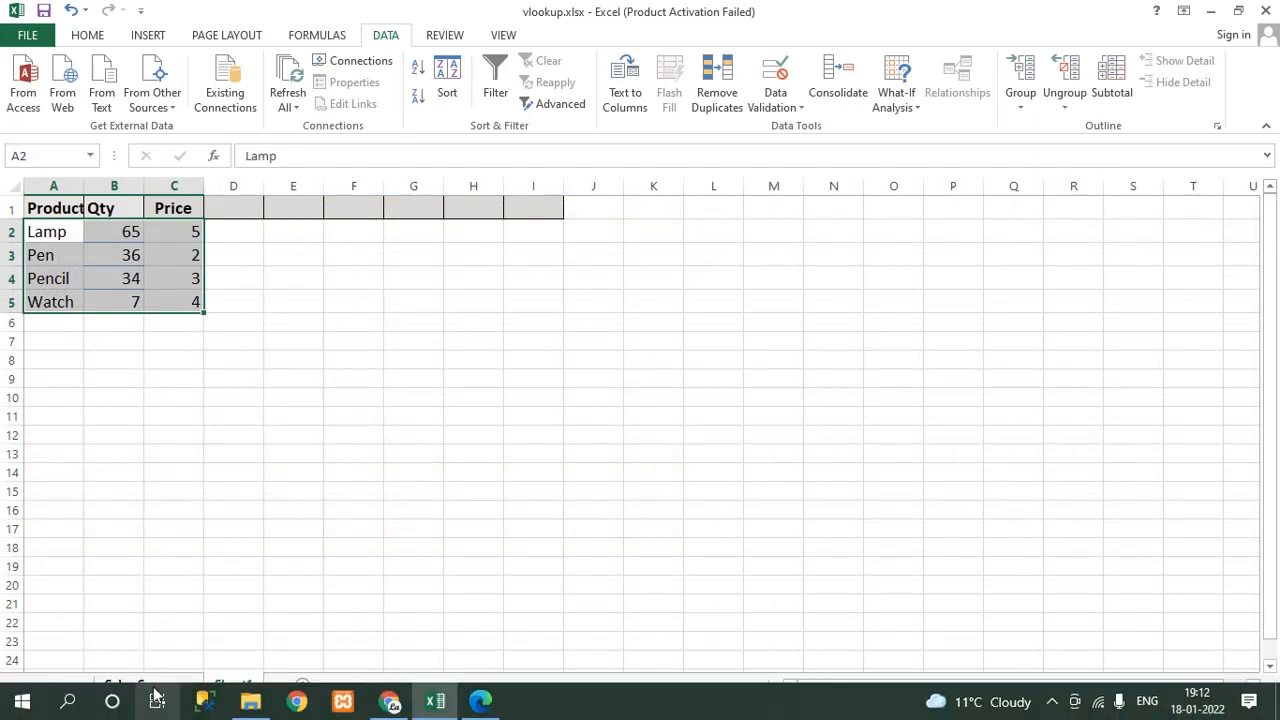
pyautogui.click(150, 688)
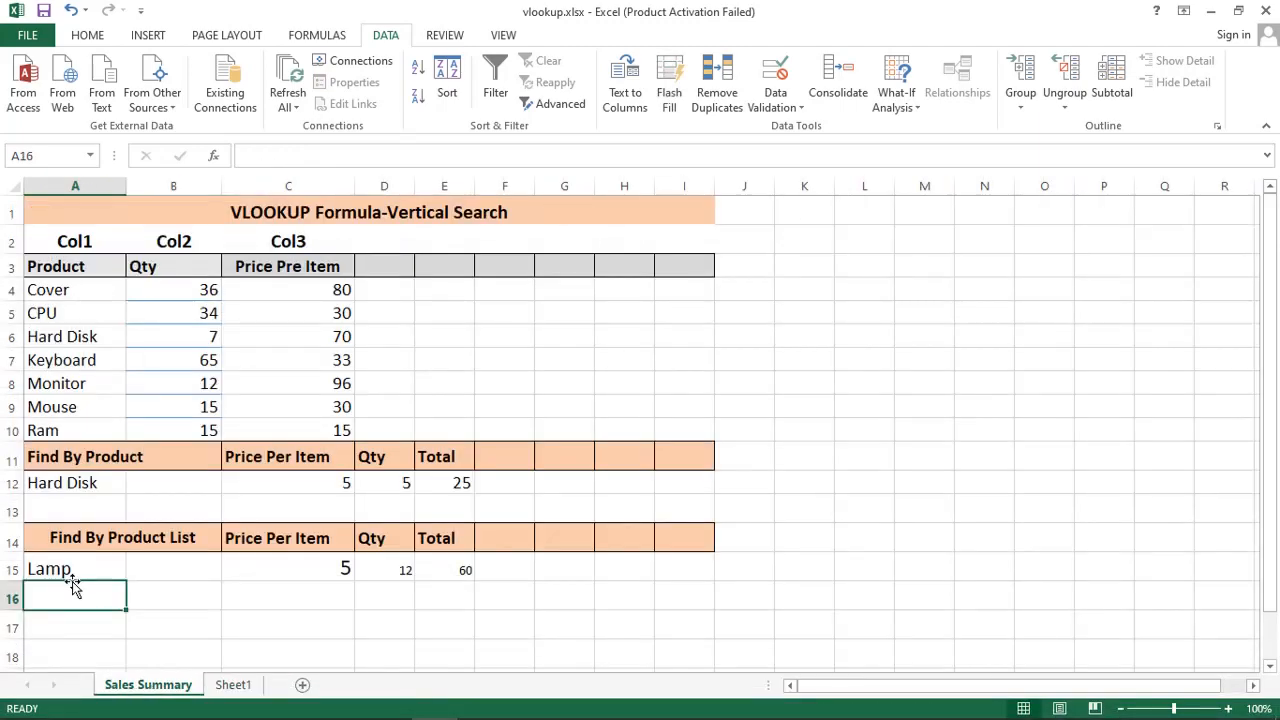
pyautogui.click(75, 568)
pyautogui.write('Watch')
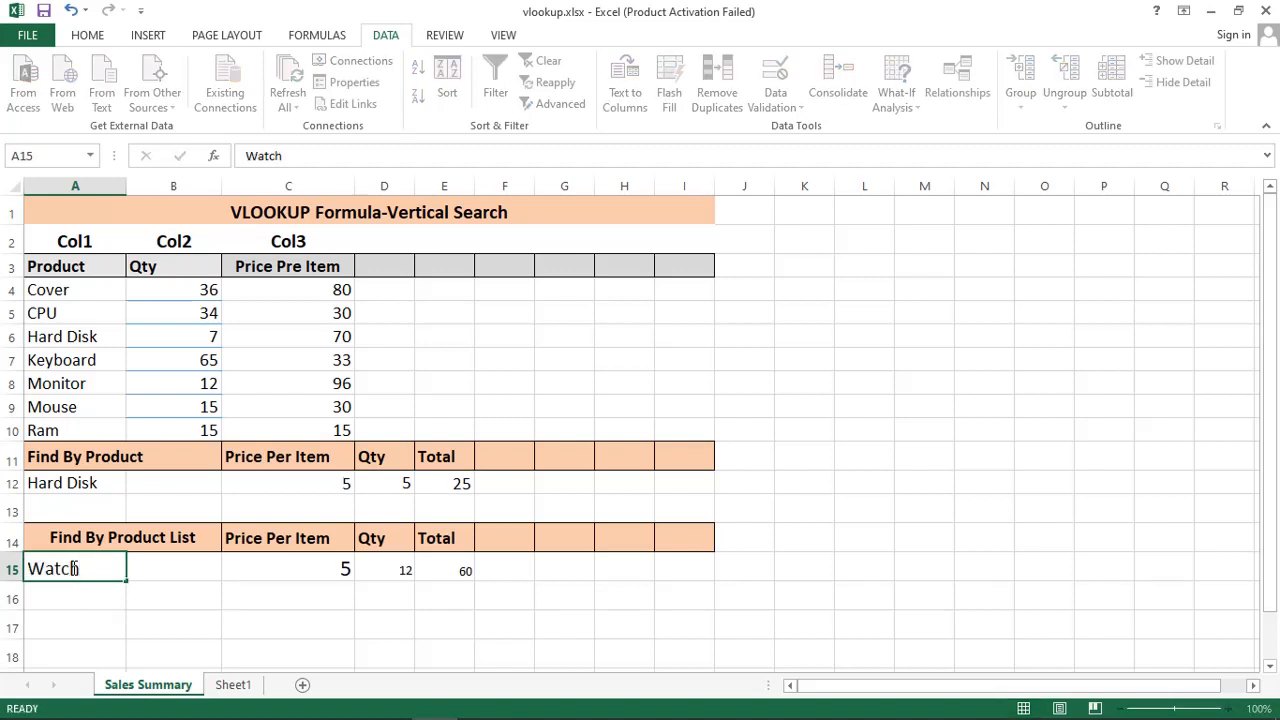
pyautogui.press('Return')
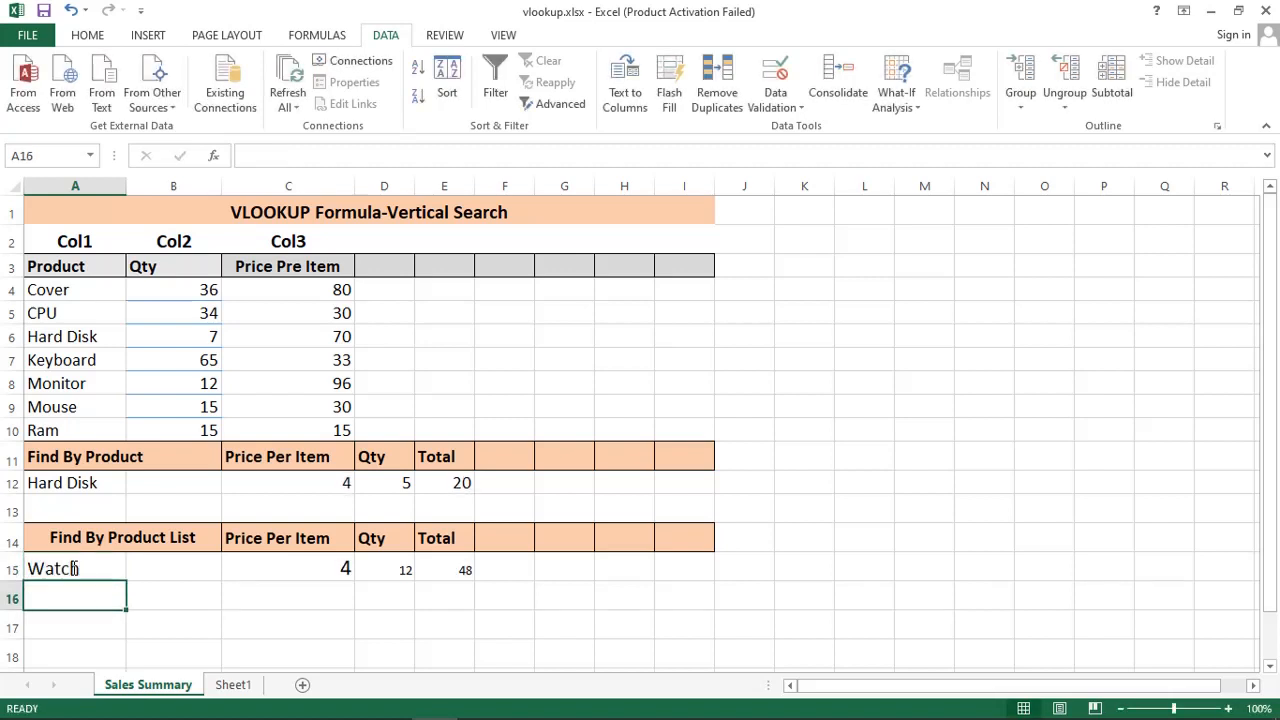